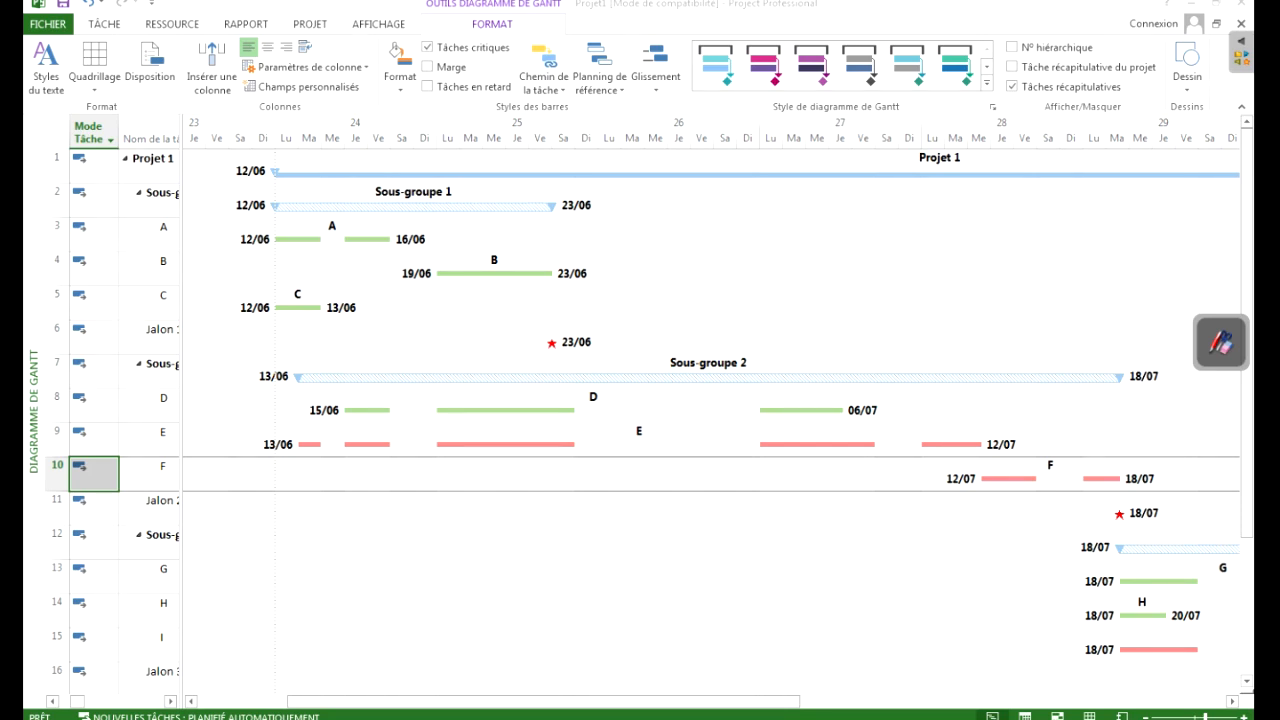
- Widen the task table beside the Gantt chart past the Noms ressources column and bring the indicators column into view
drag(181, 420, 585, 420)
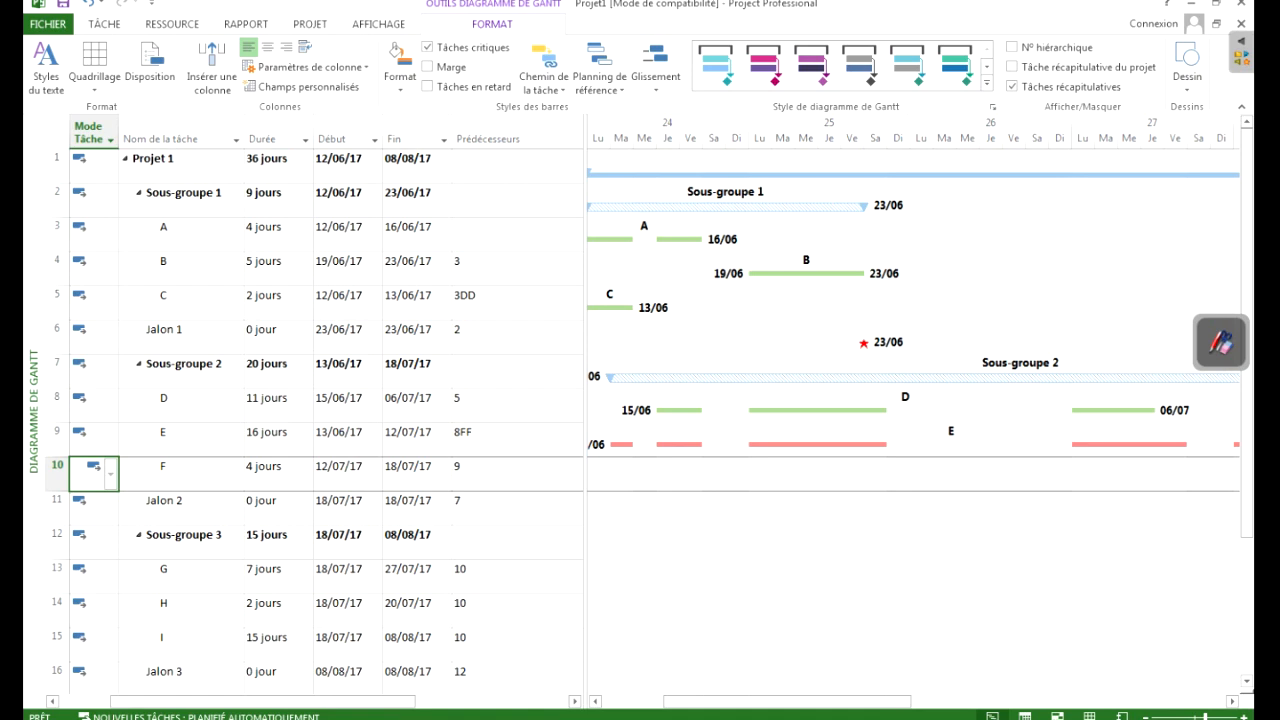
drag(787, 702, 742, 702)
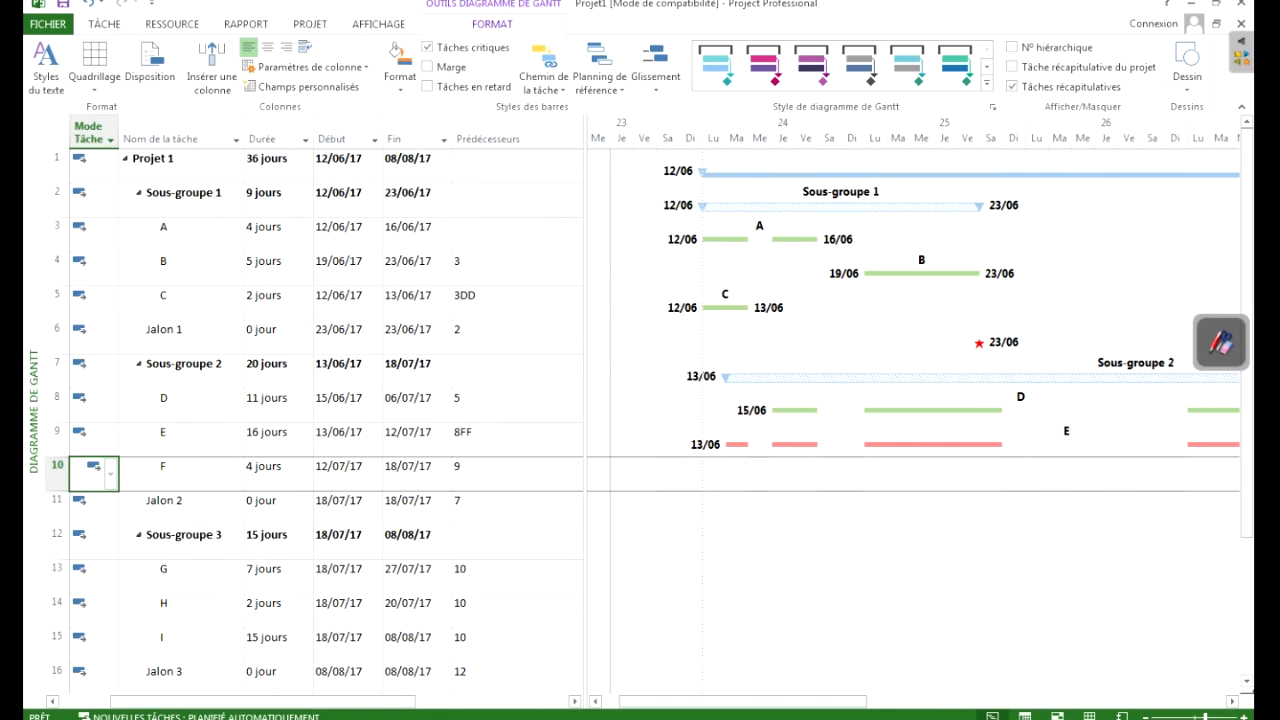
drag(742, 702, 786, 702)
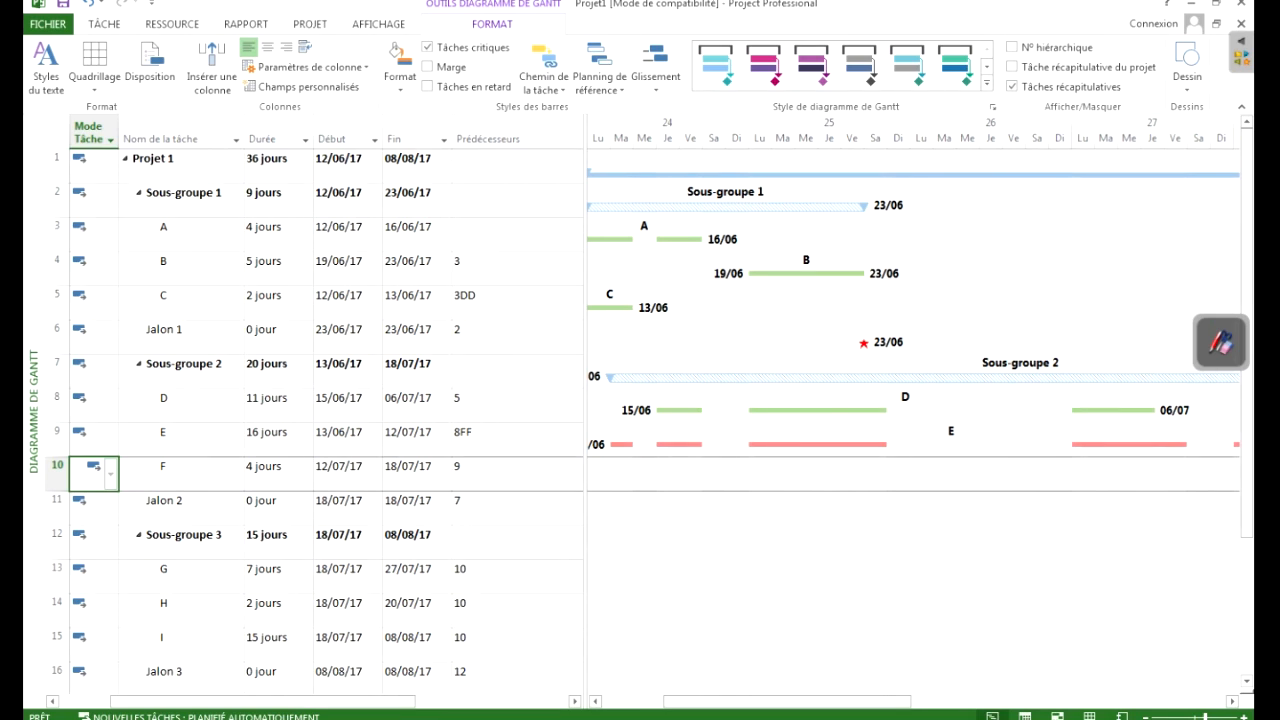
click(341, 268)
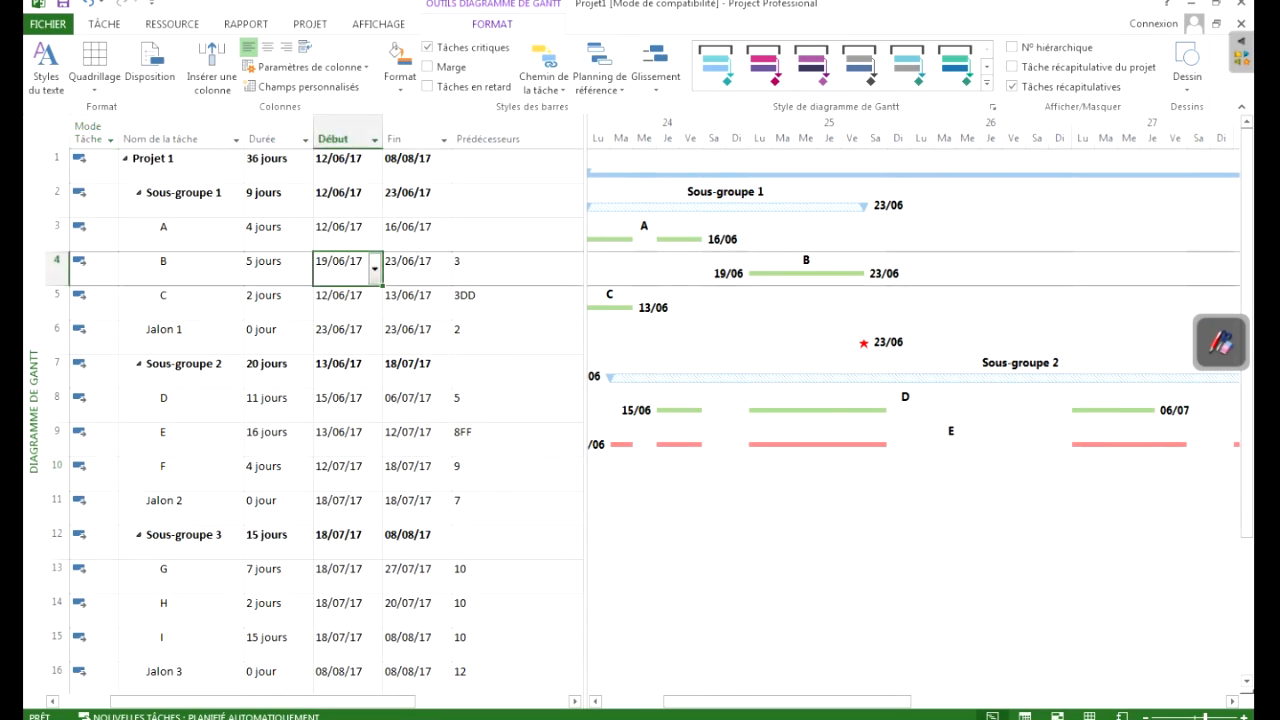
drag(585, 400, 749, 400)
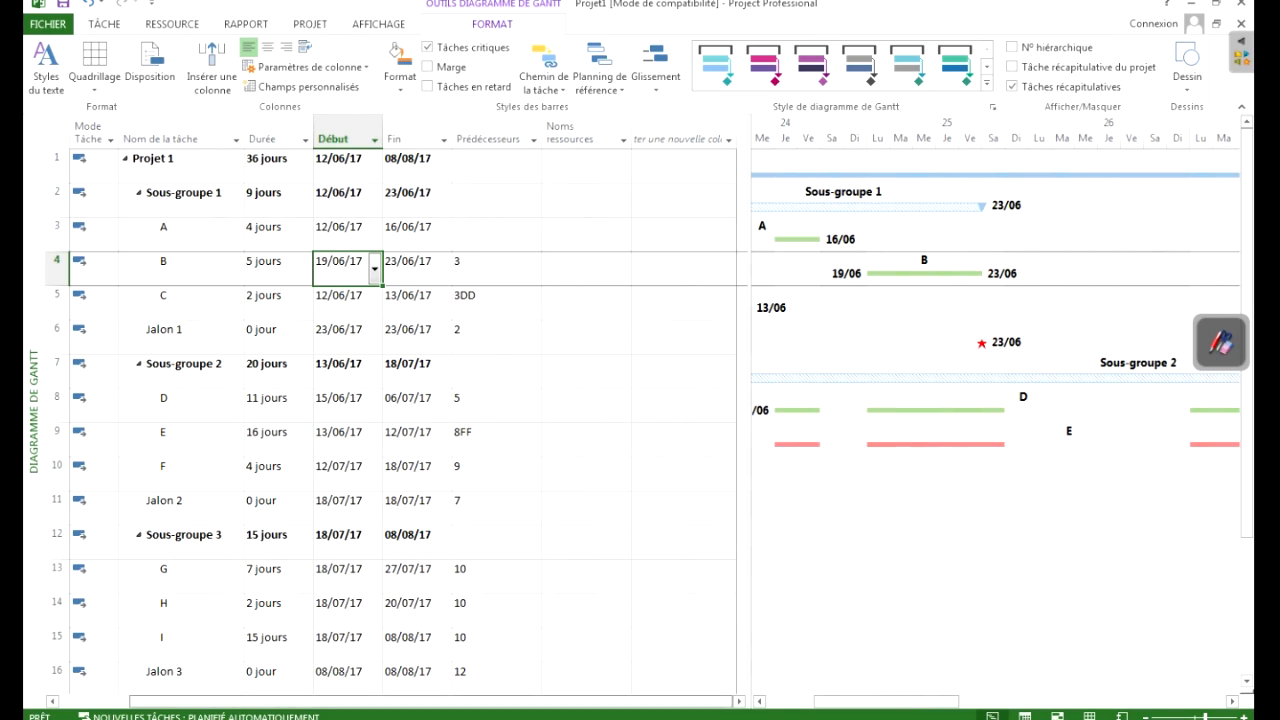
drag(430, 702, 358, 702)
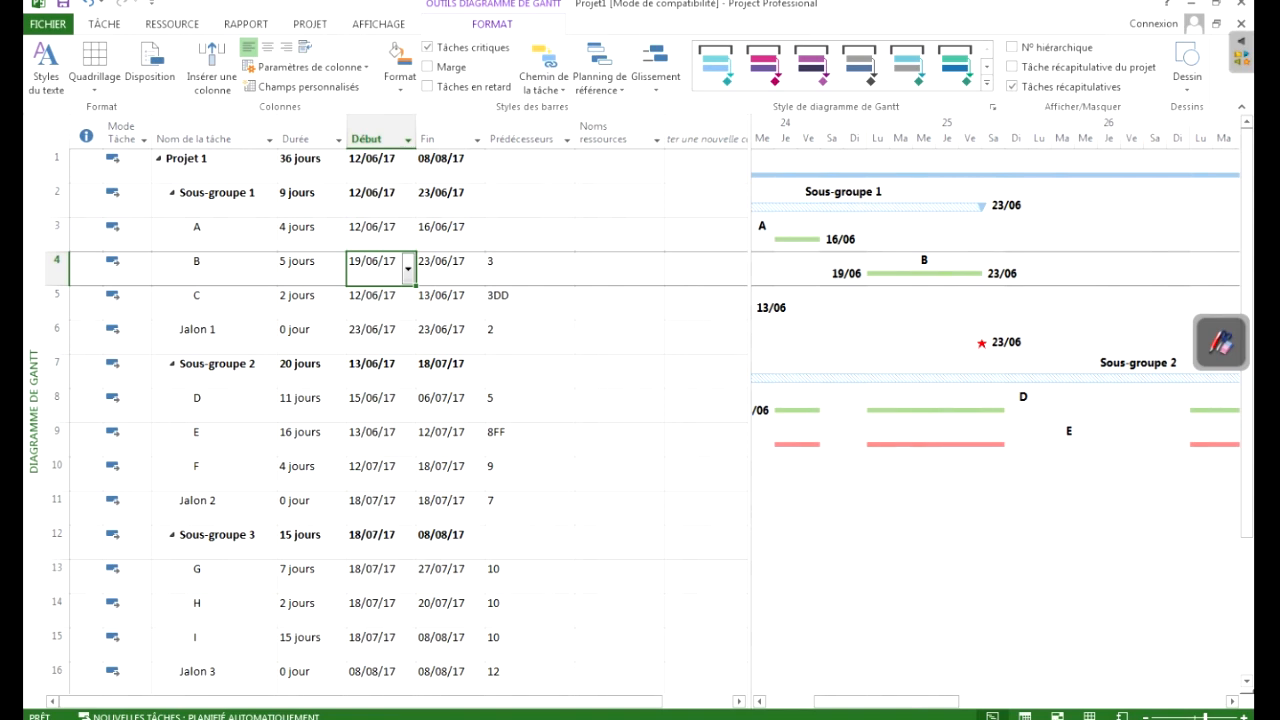
- Try dividing the table and chart after the Prédécesseurs column, then after the Noms ressources column
drag(749, 400, 561, 400)
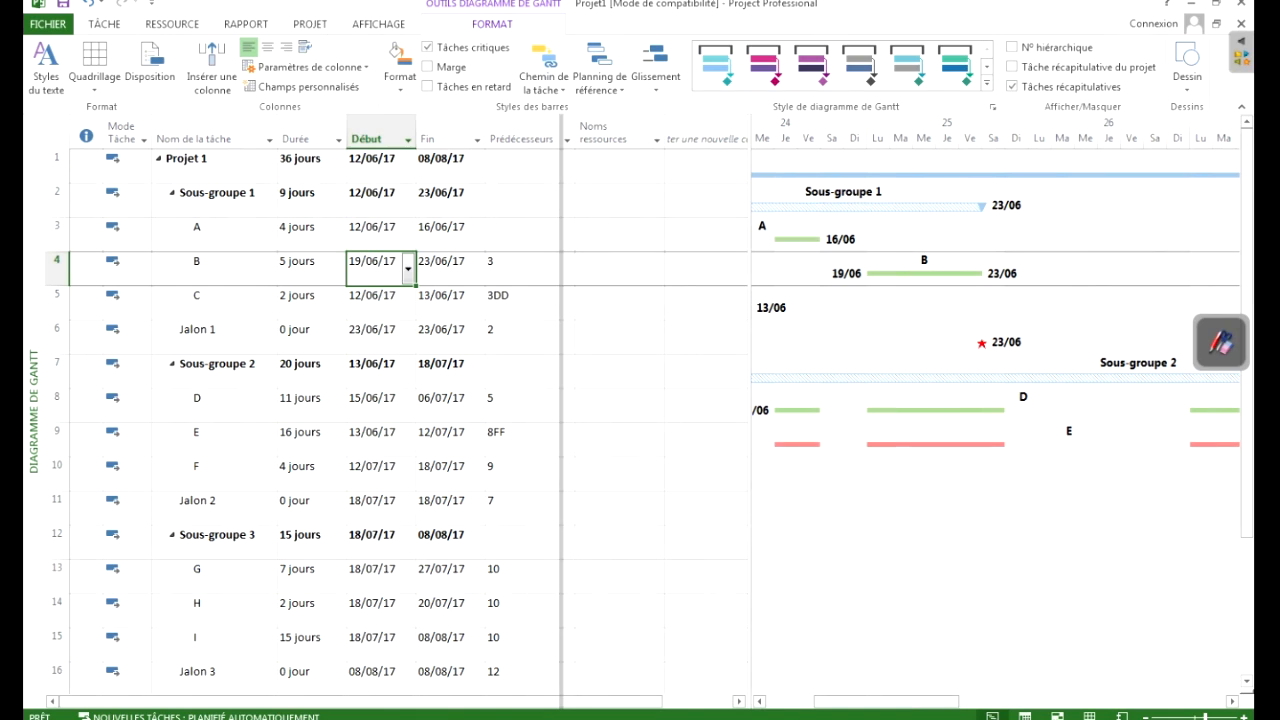
mouse_move(561, 400)
mouse_down()
mouse_move(548, 400)
mouse_move(621, 400)
mouse_move(560, 400)
mouse_up()
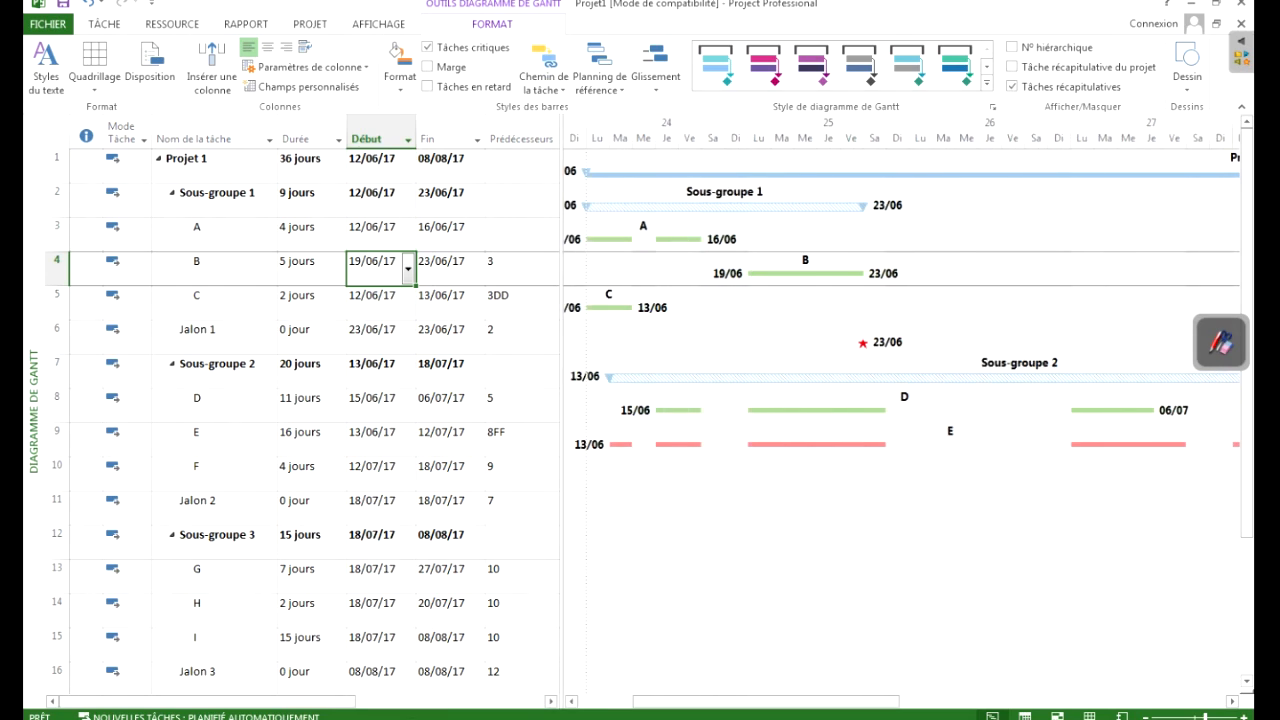
drag(562, 400, 594, 400)
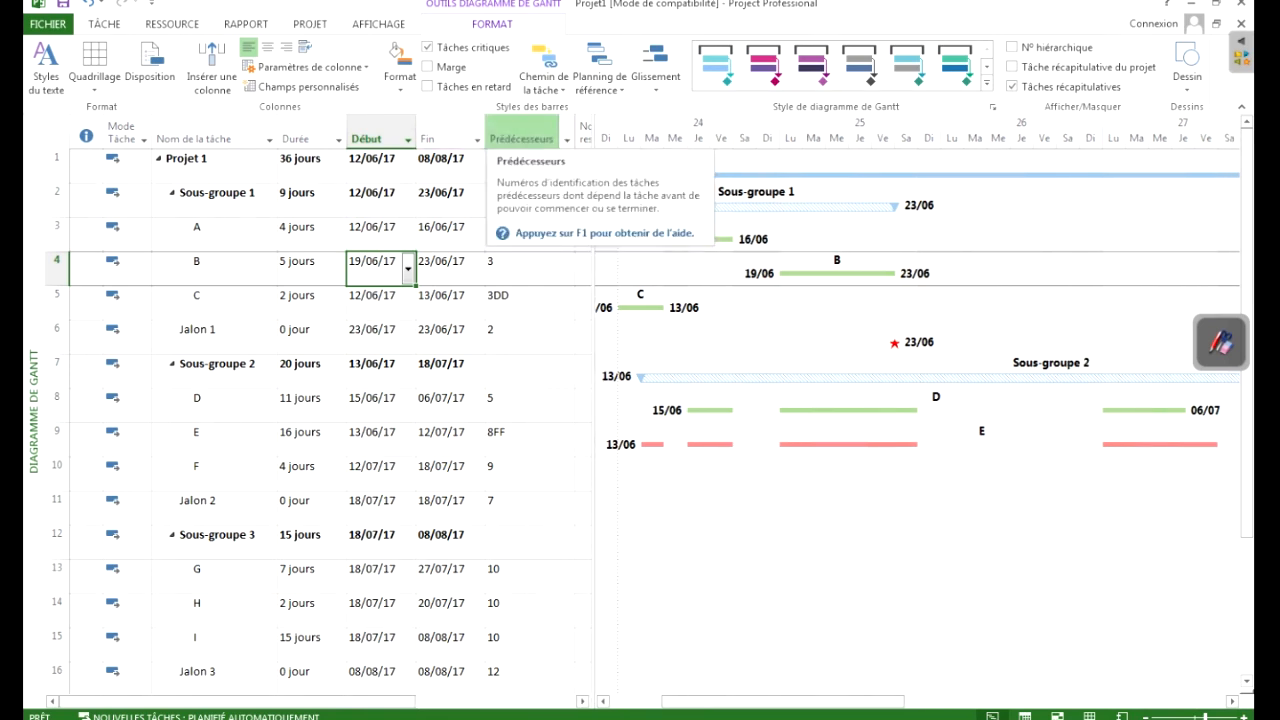
drag(594, 400, 573, 400)
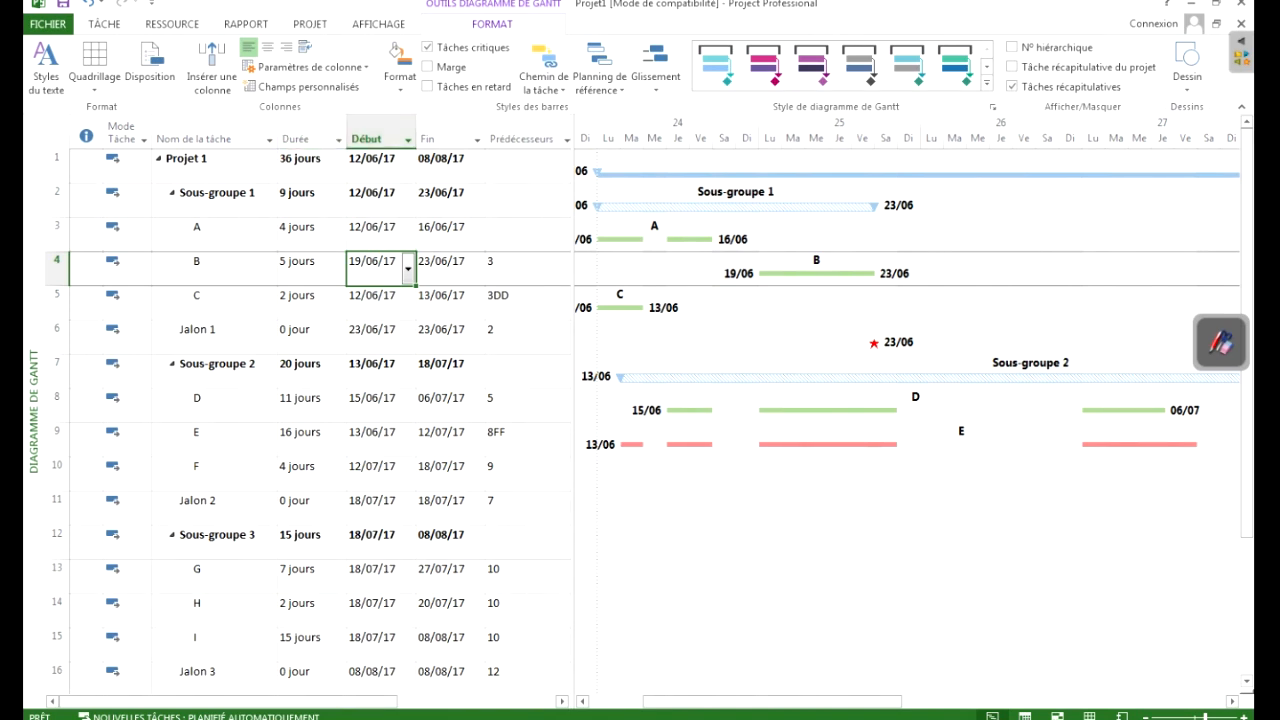
drag(573, 400, 708, 400)
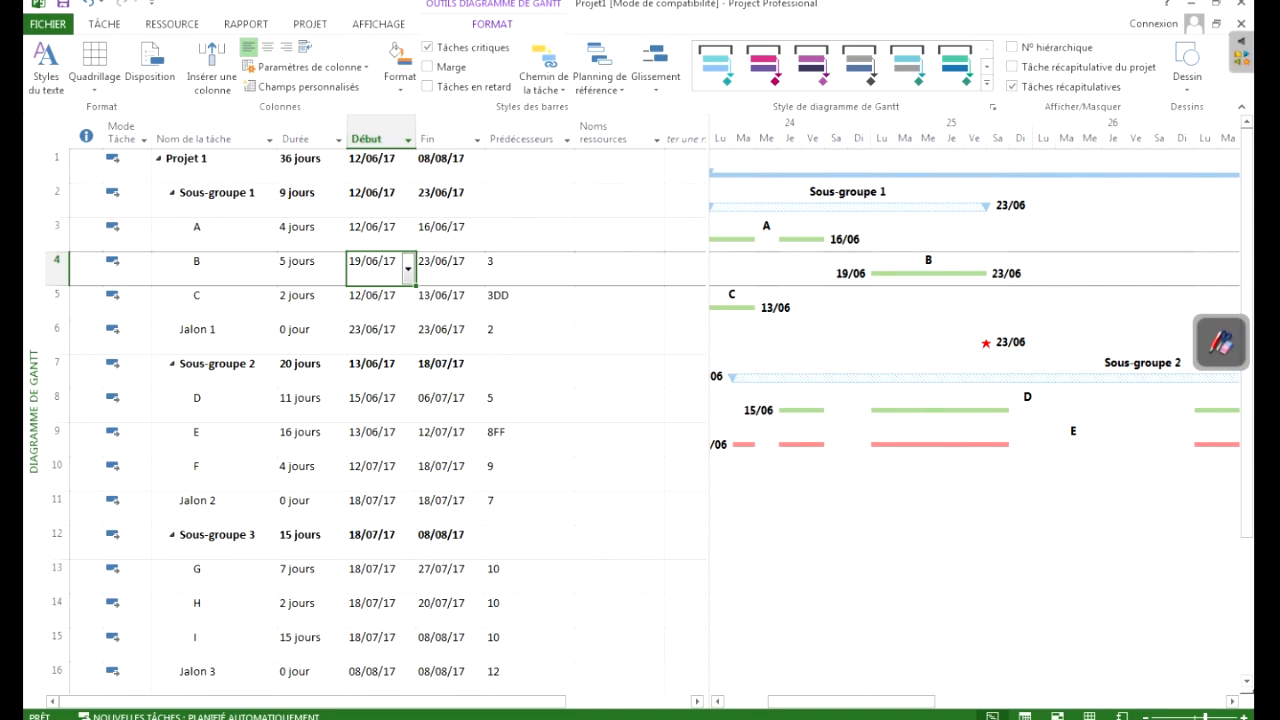
- Narrow the task table so that it ends right after the Début column
click(57, 295)
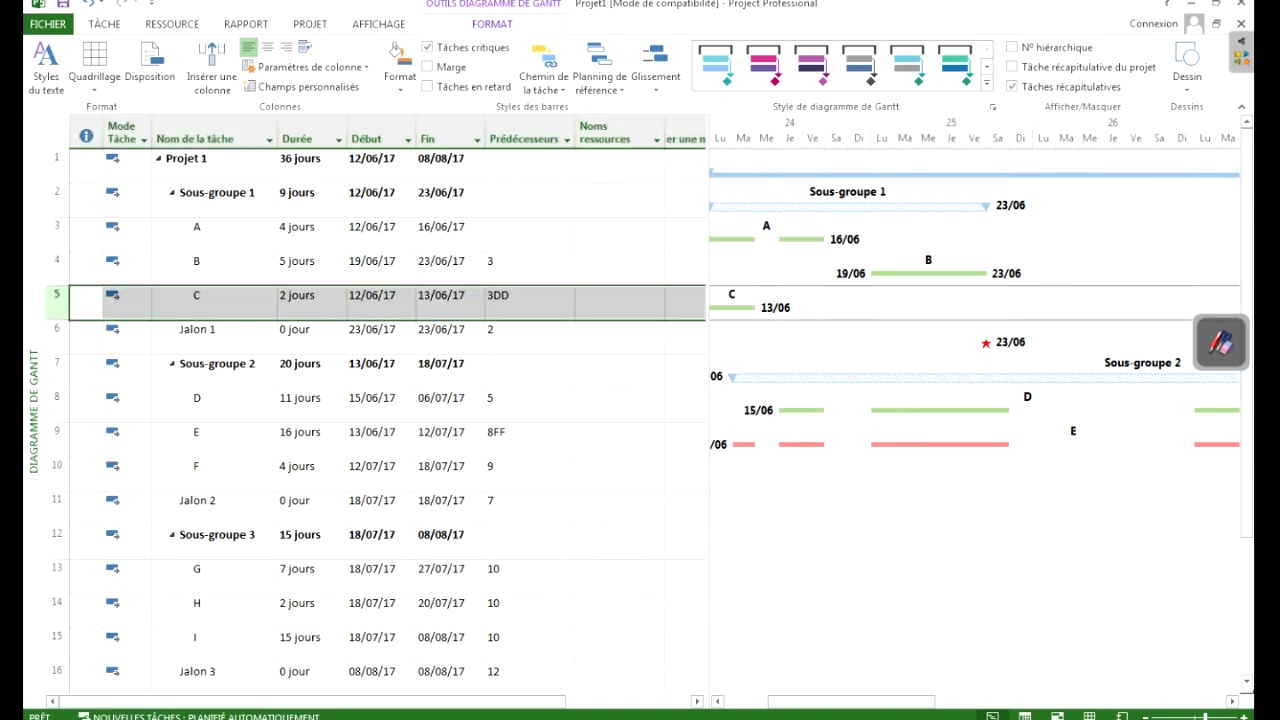
drag(706, 300, 399, 300)
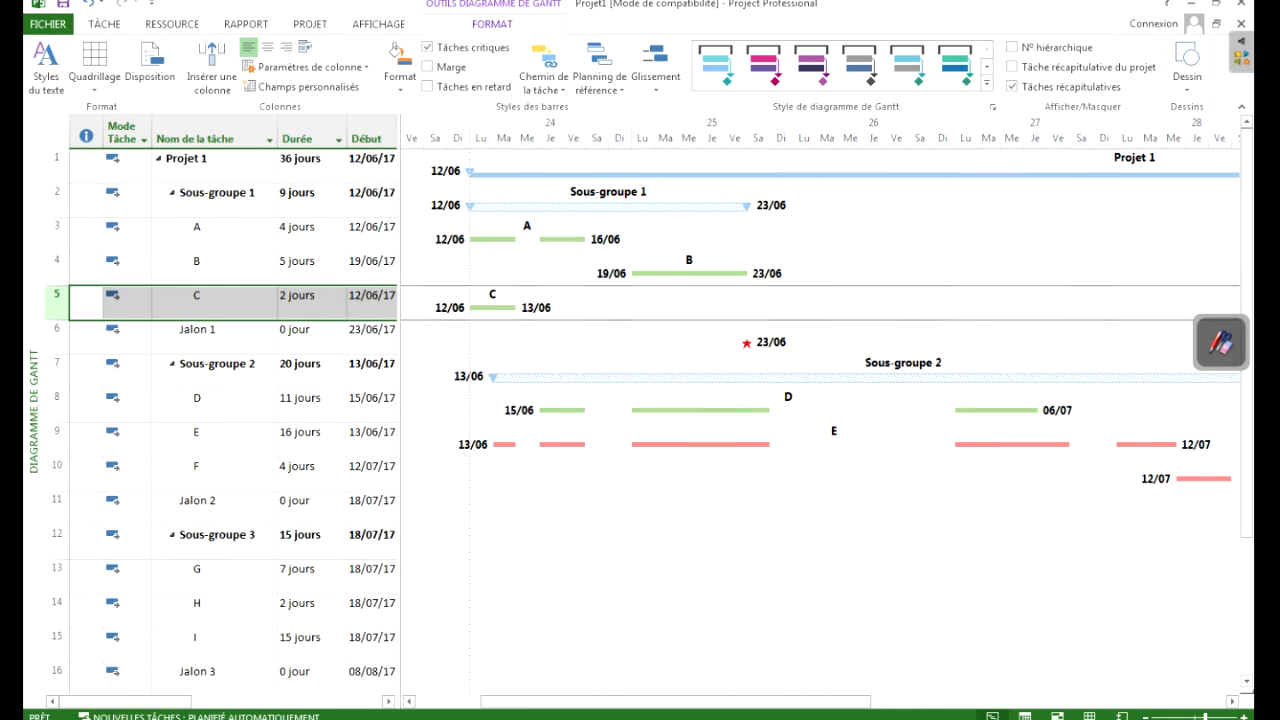
click(372, 267)
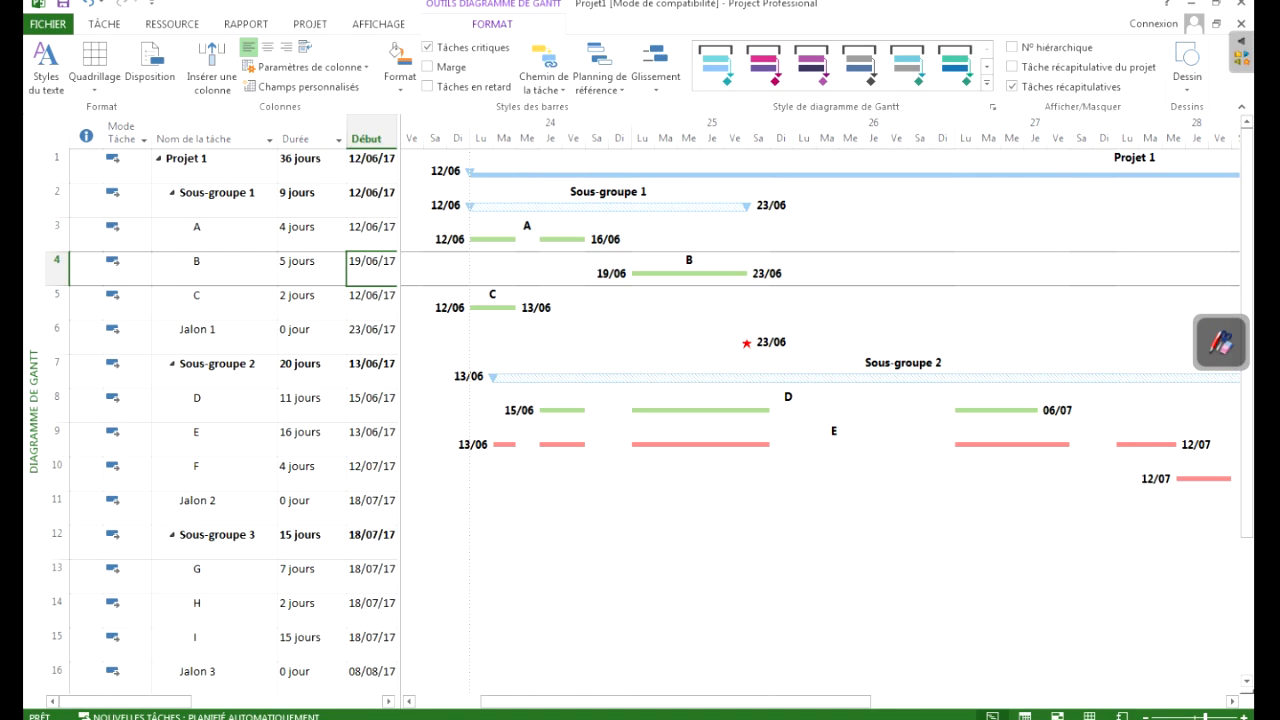
- Open the print preview of the Gantt chart and look through its pages, returning to the first one
click(47, 23)
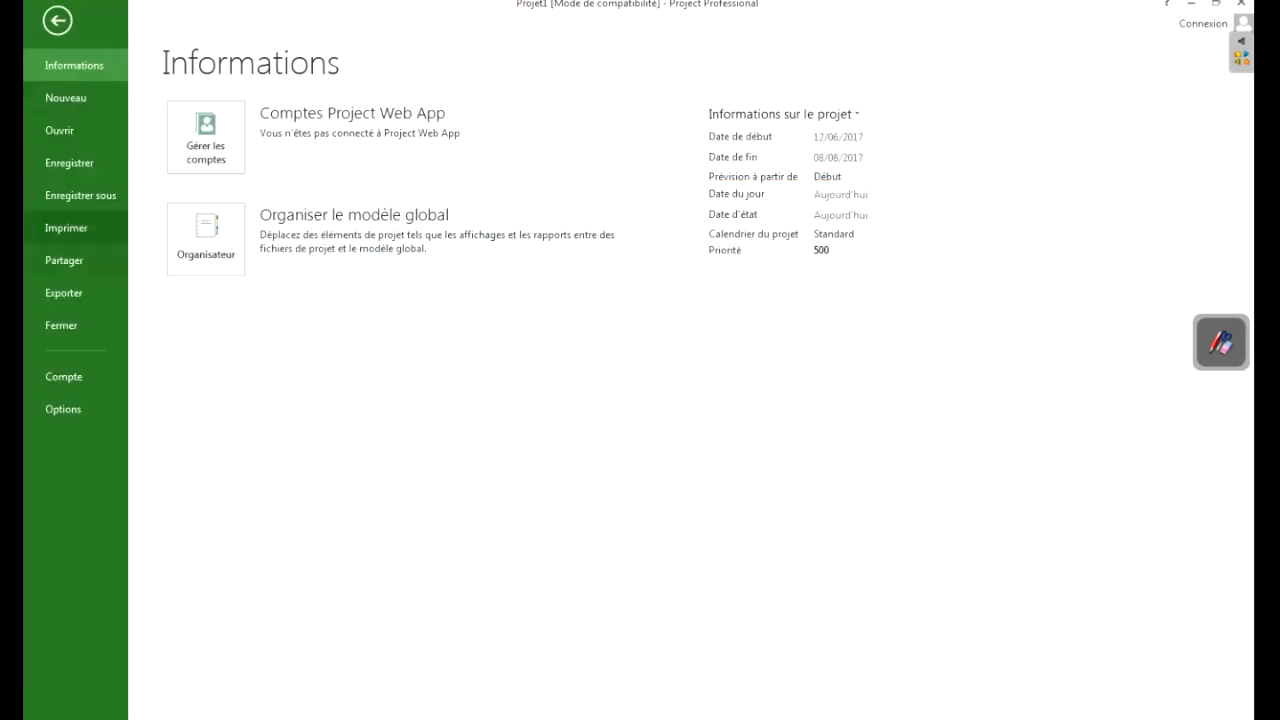
click(66, 227)
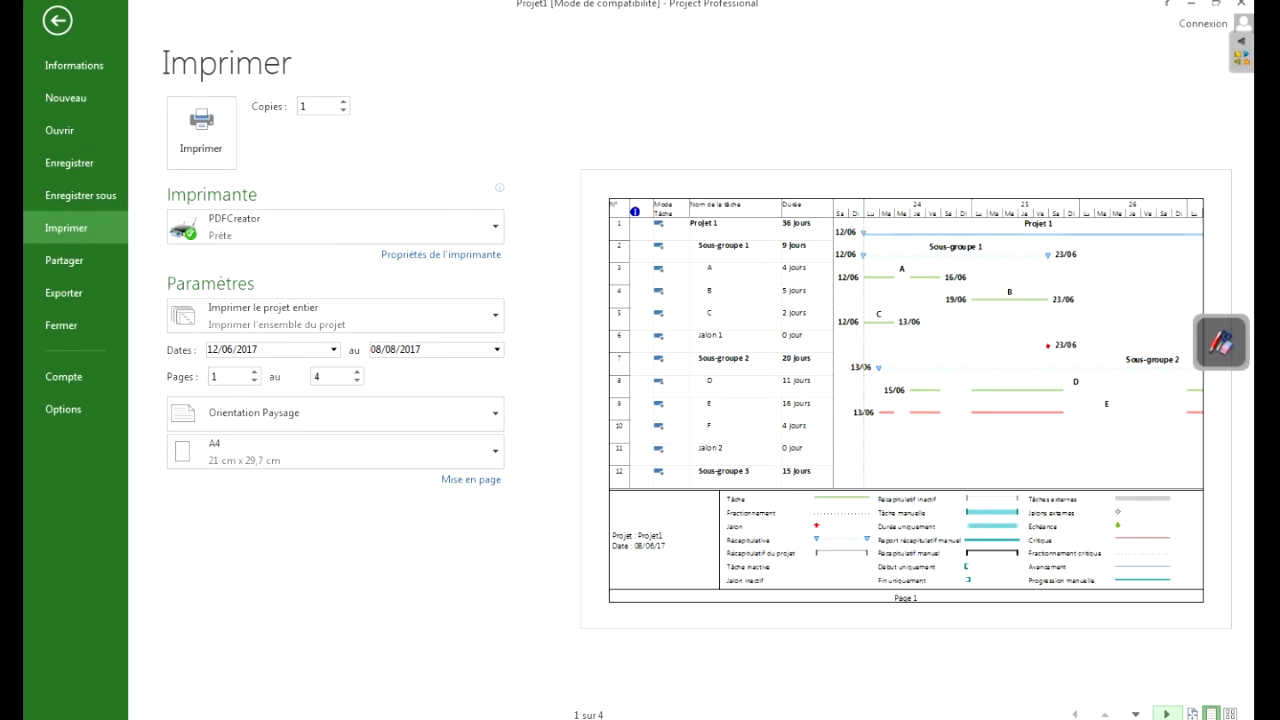
click(1166, 714)
click(1166, 714)
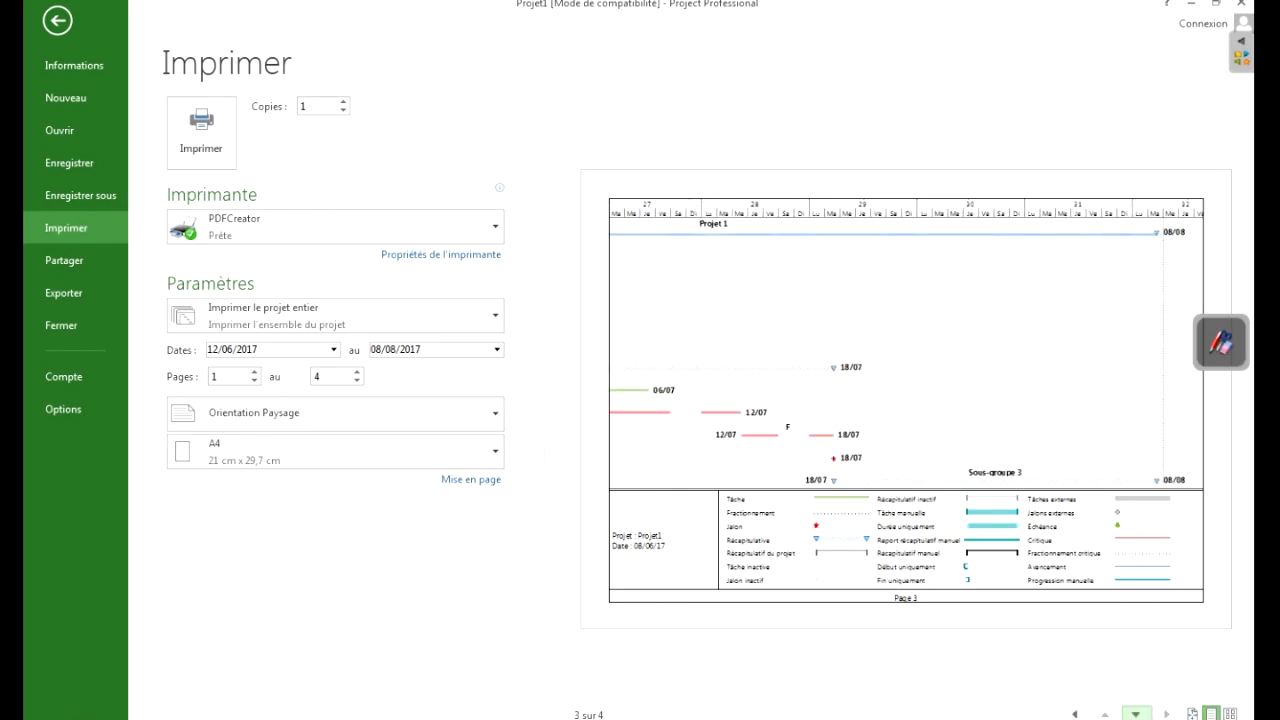
click(1075, 714)
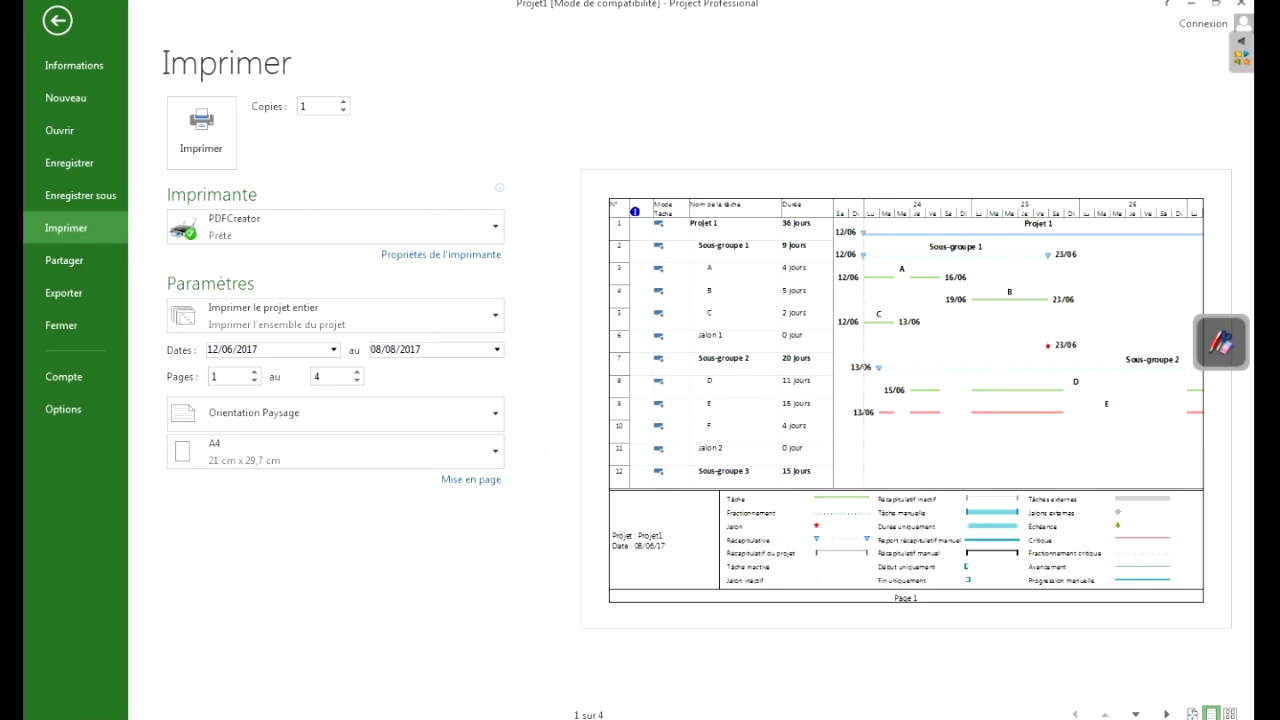
click(1136, 714)
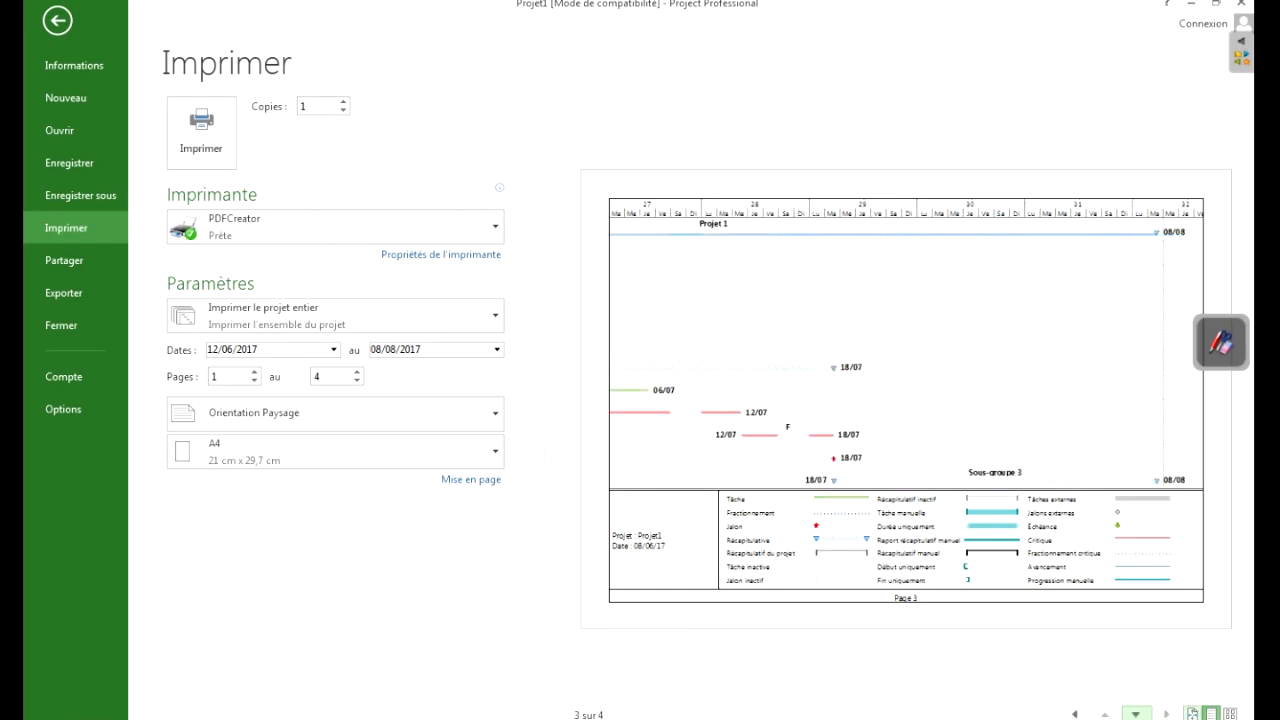
click(1075, 714)
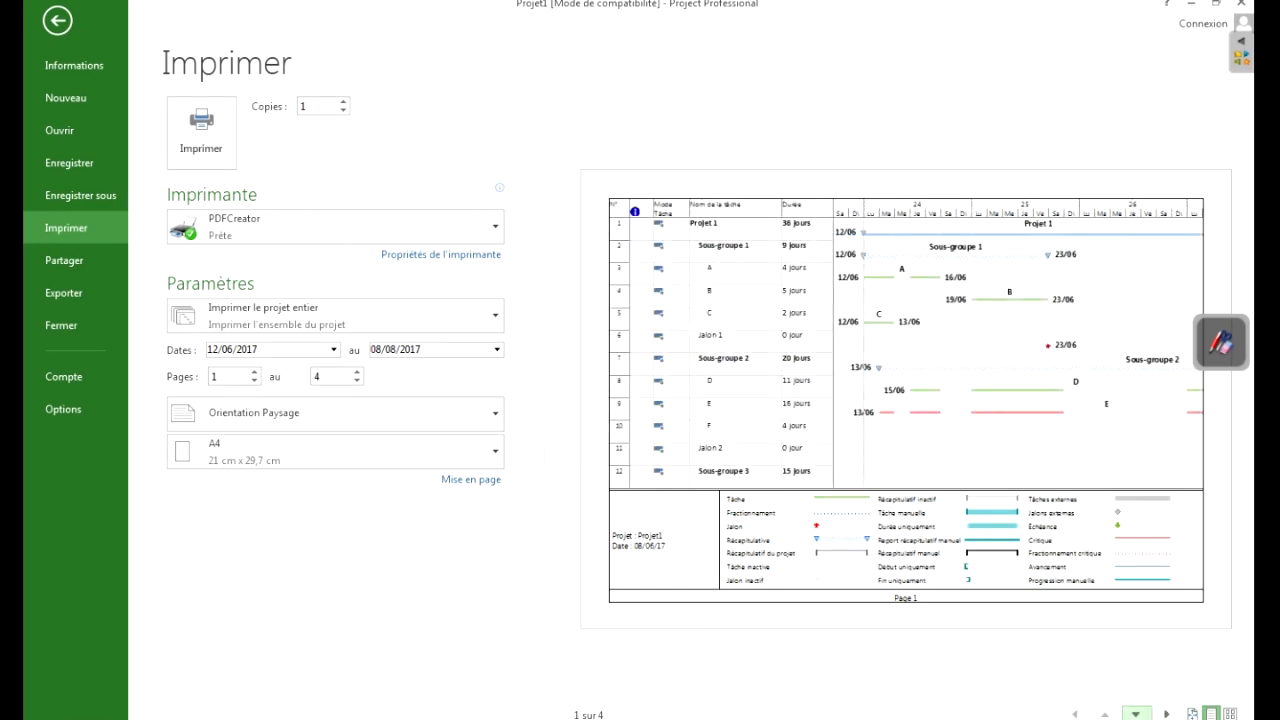
click(1136, 714)
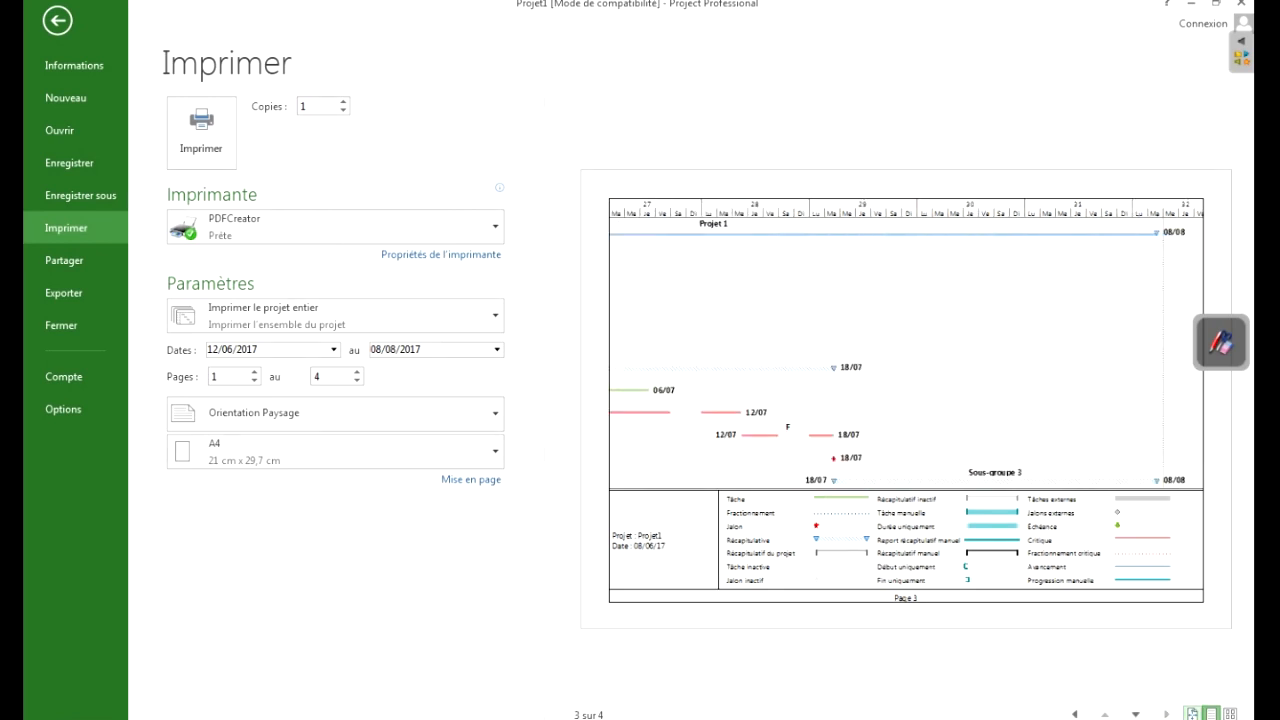
click(1075, 714)
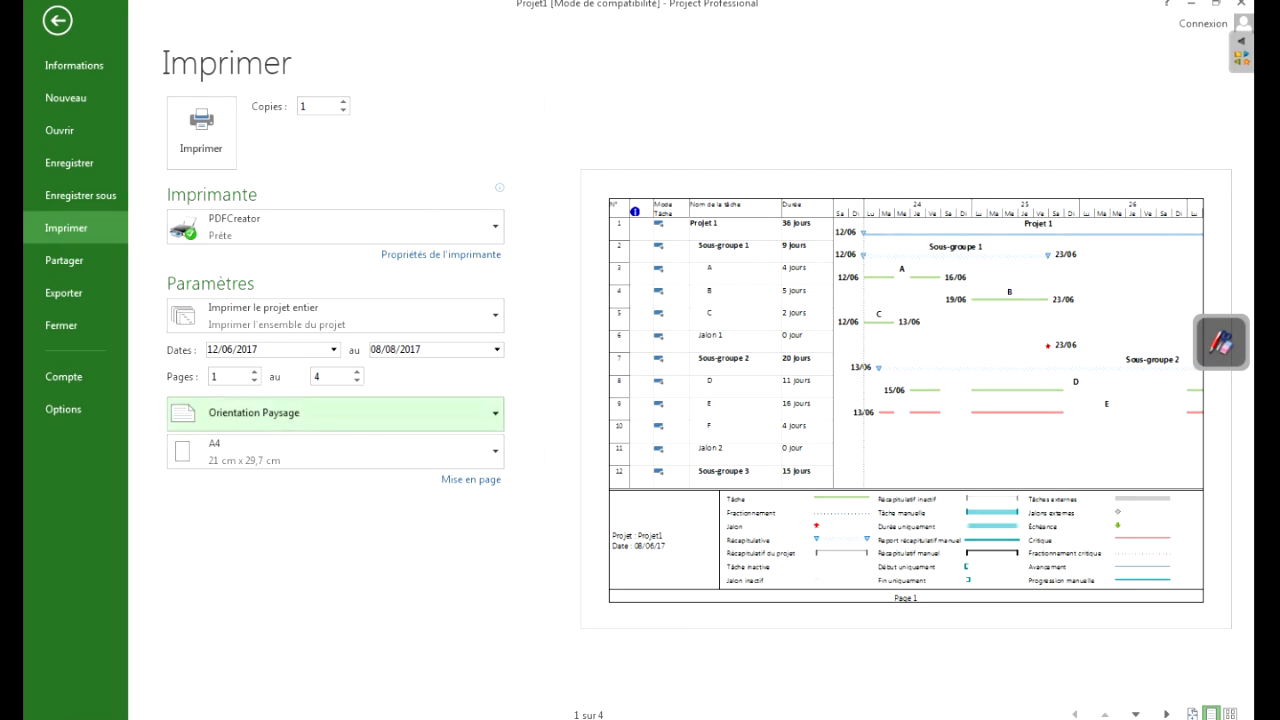
- Review the print settings for the printer, the print range, the dates and the page orientation
click(336, 227)
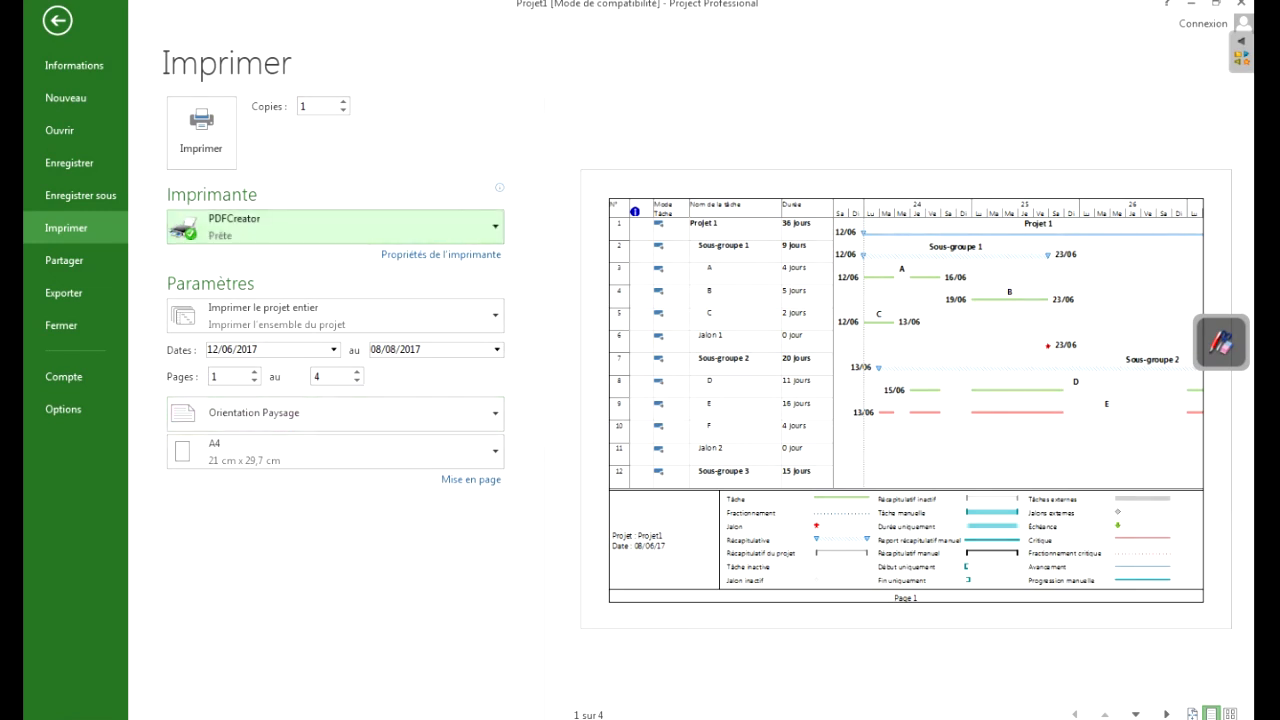
click(336, 227)
click(335, 490)
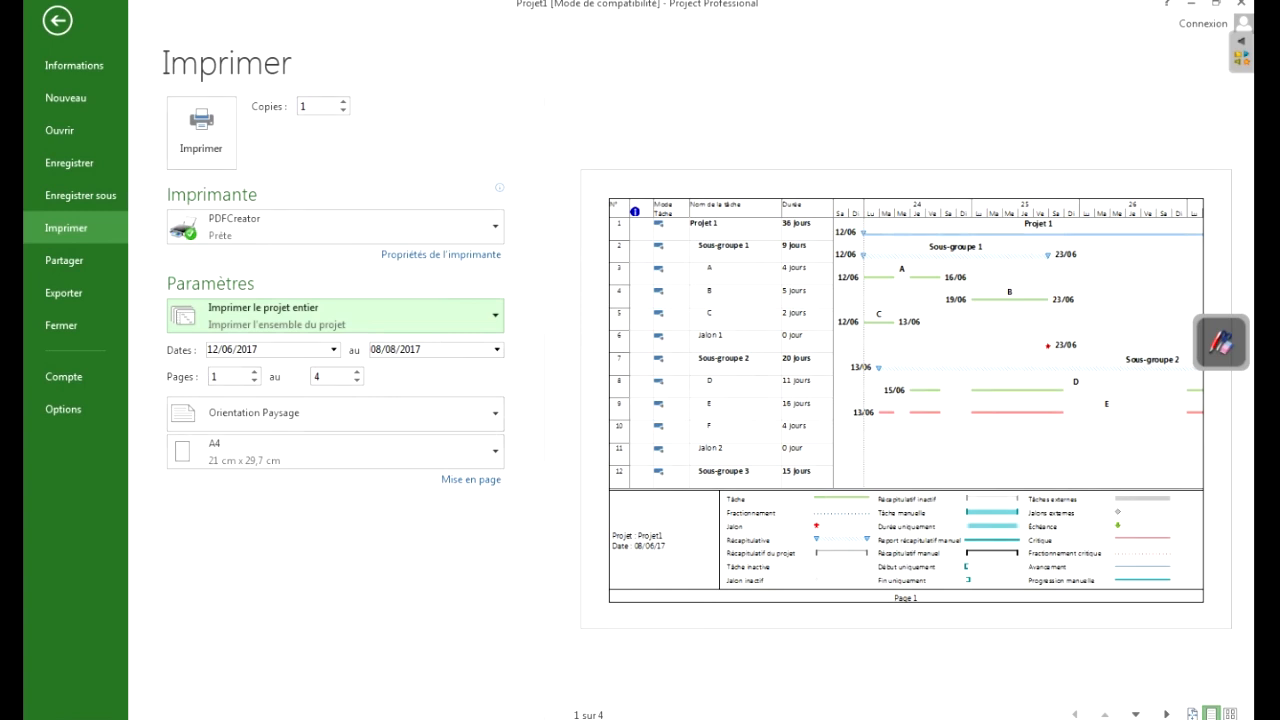
click(335, 315)
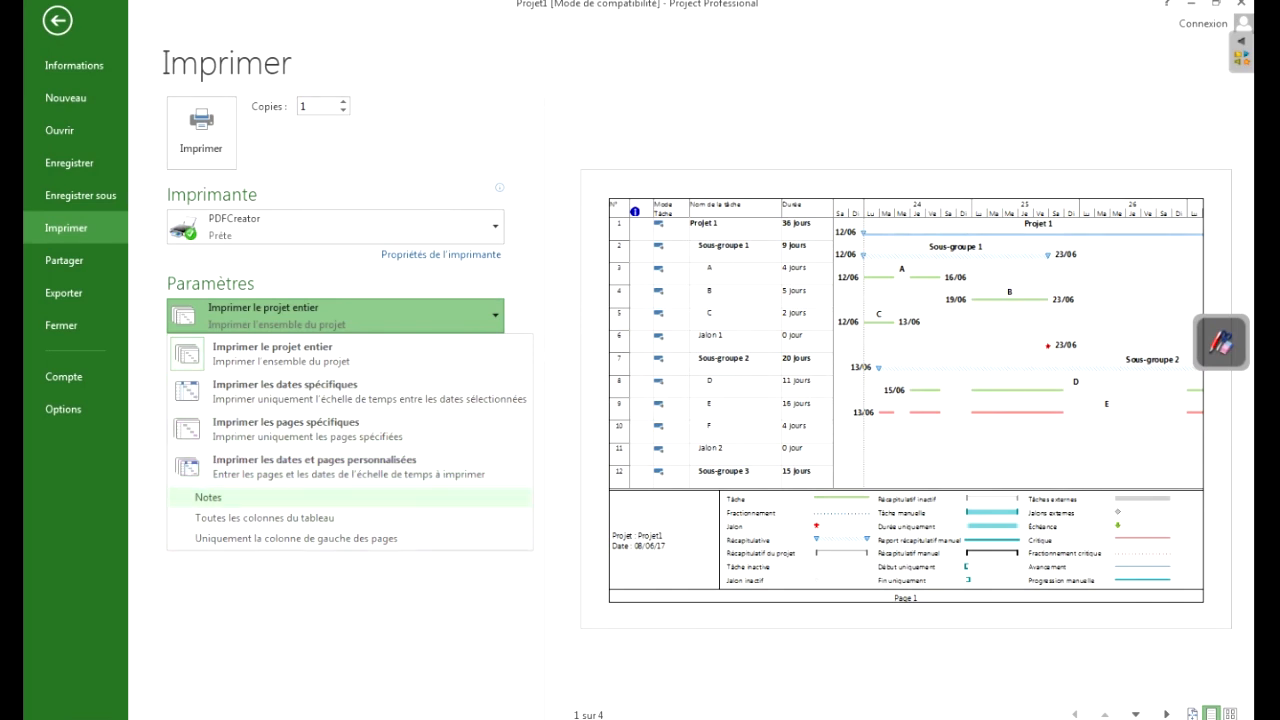
click(320, 466)
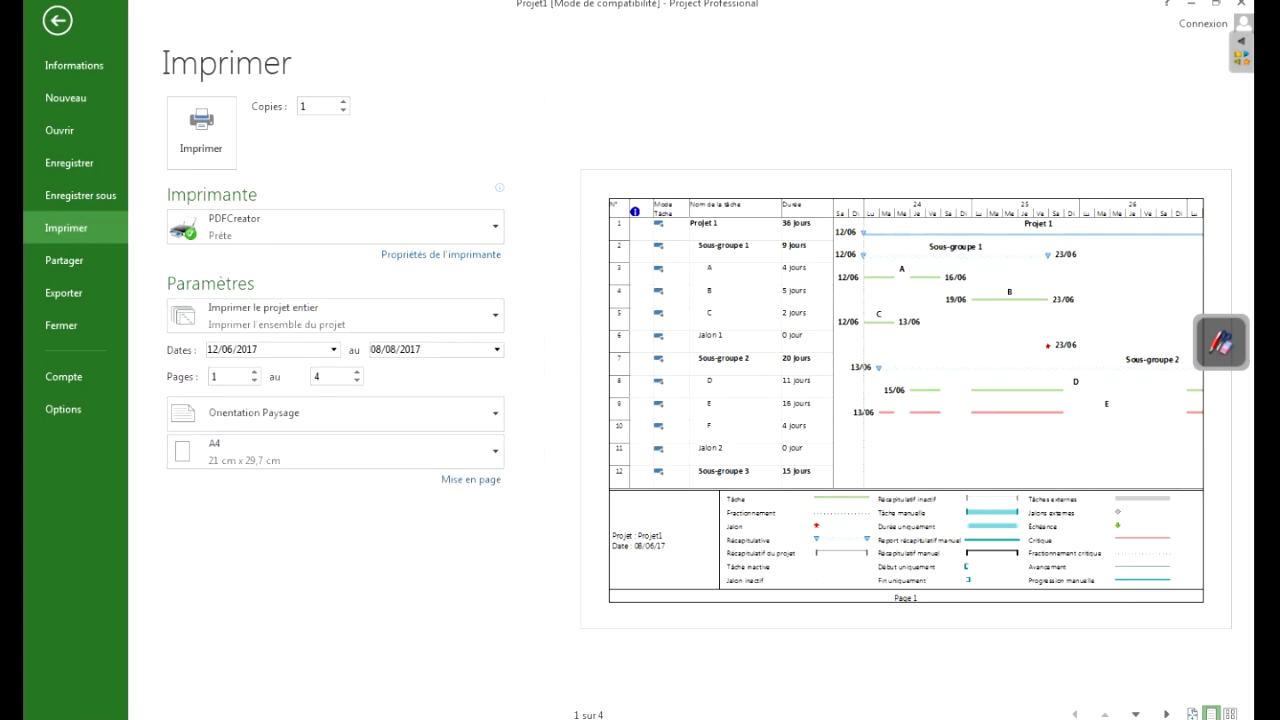
click(233, 350)
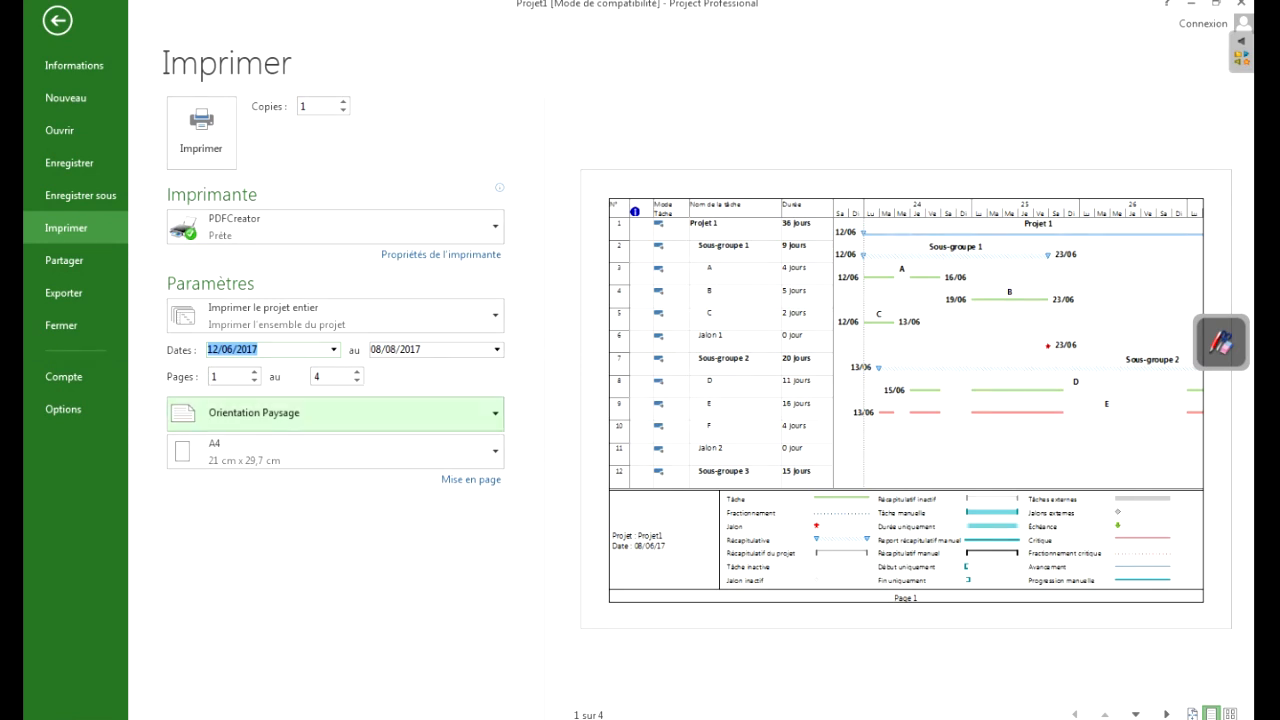
click(335, 413)
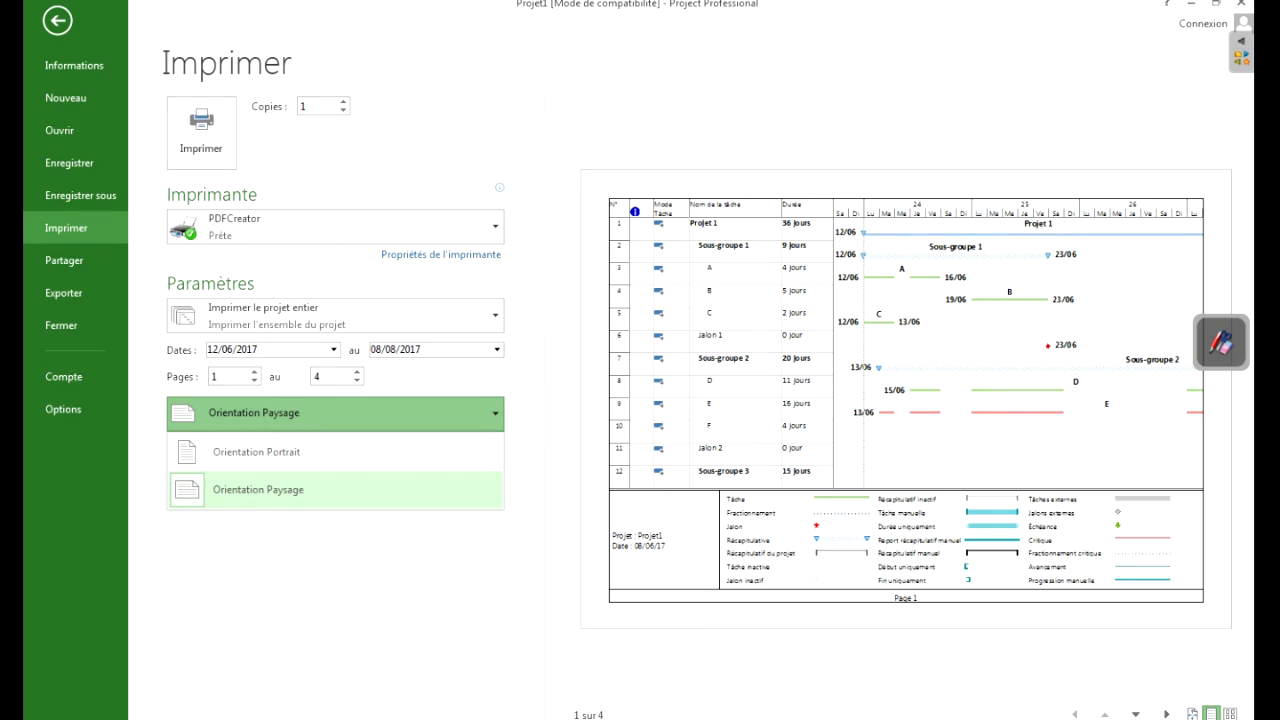
click(335, 413)
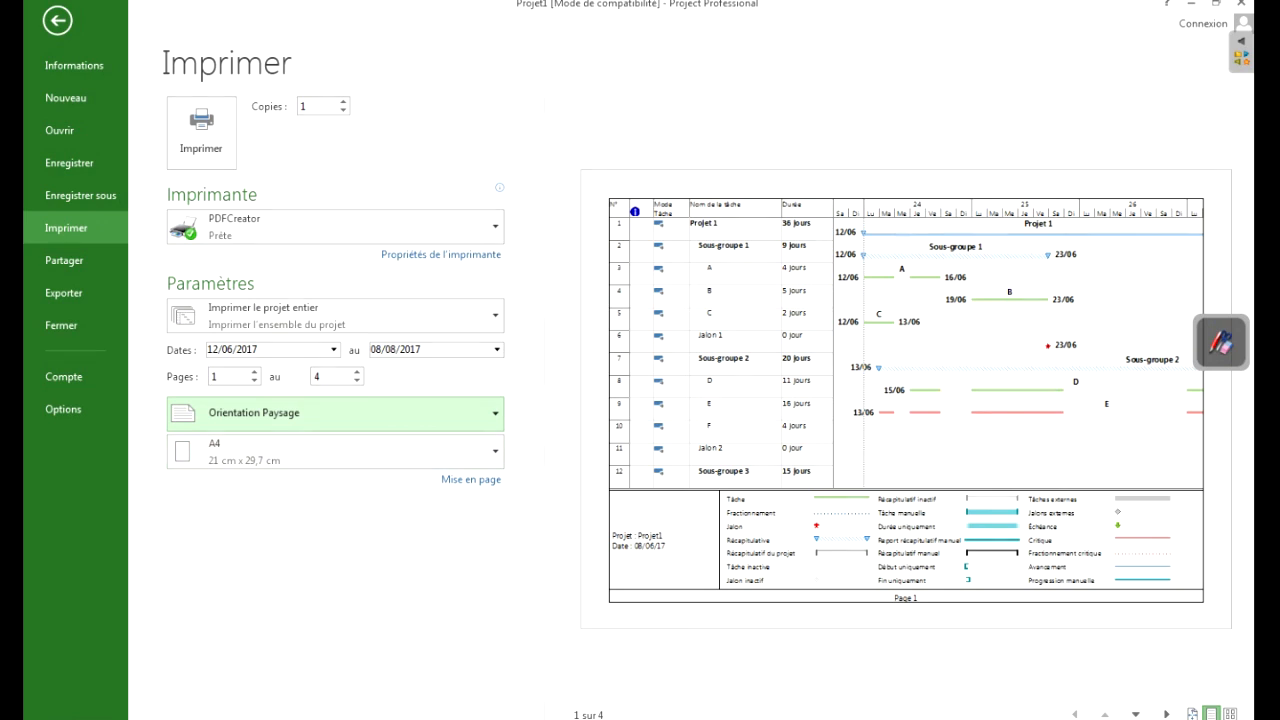
- Open the Gantt chart's page setup and set the upper, lower, left and right page margins to 0,2 cm
click(471, 479)
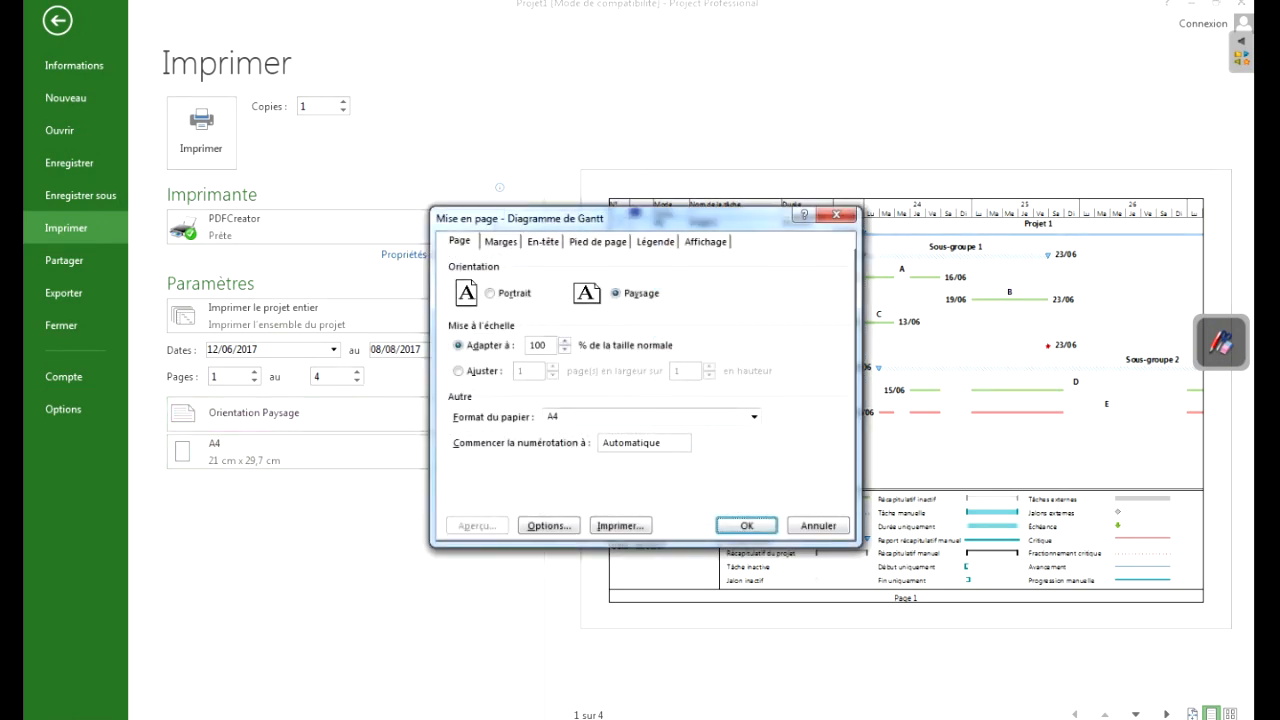
drag(600, 217, 493, 219)
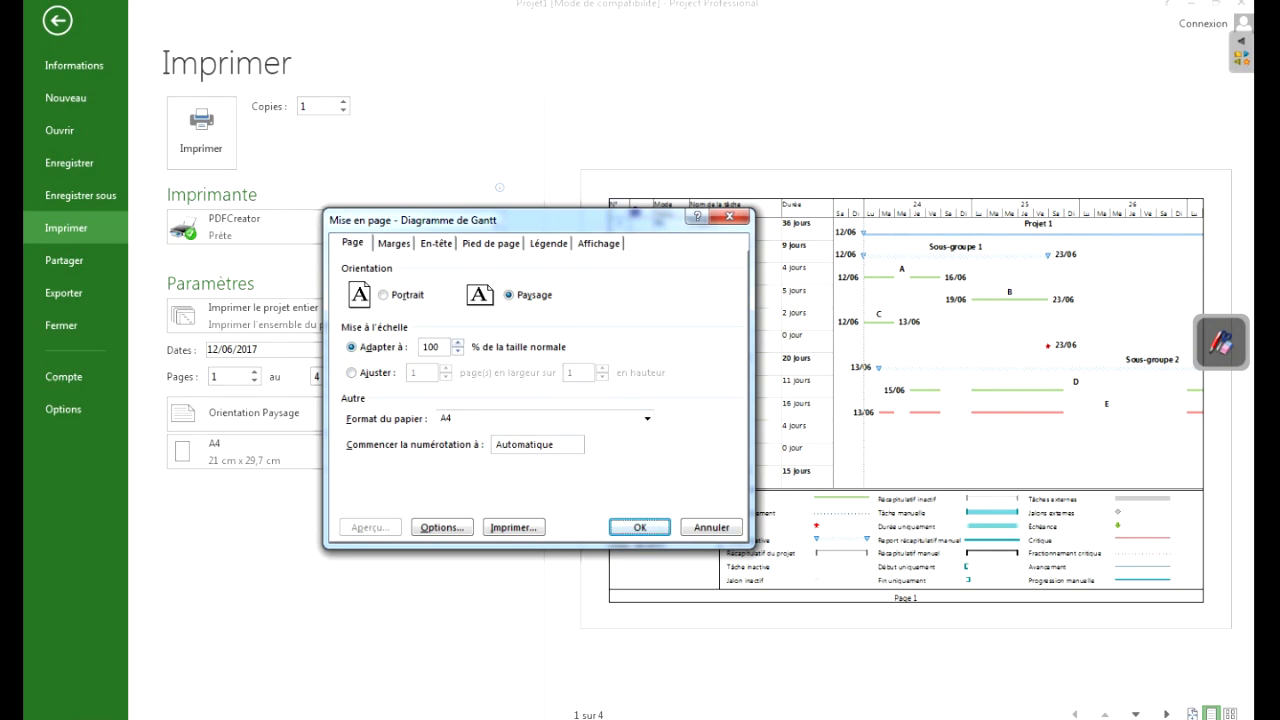
click(394, 243)
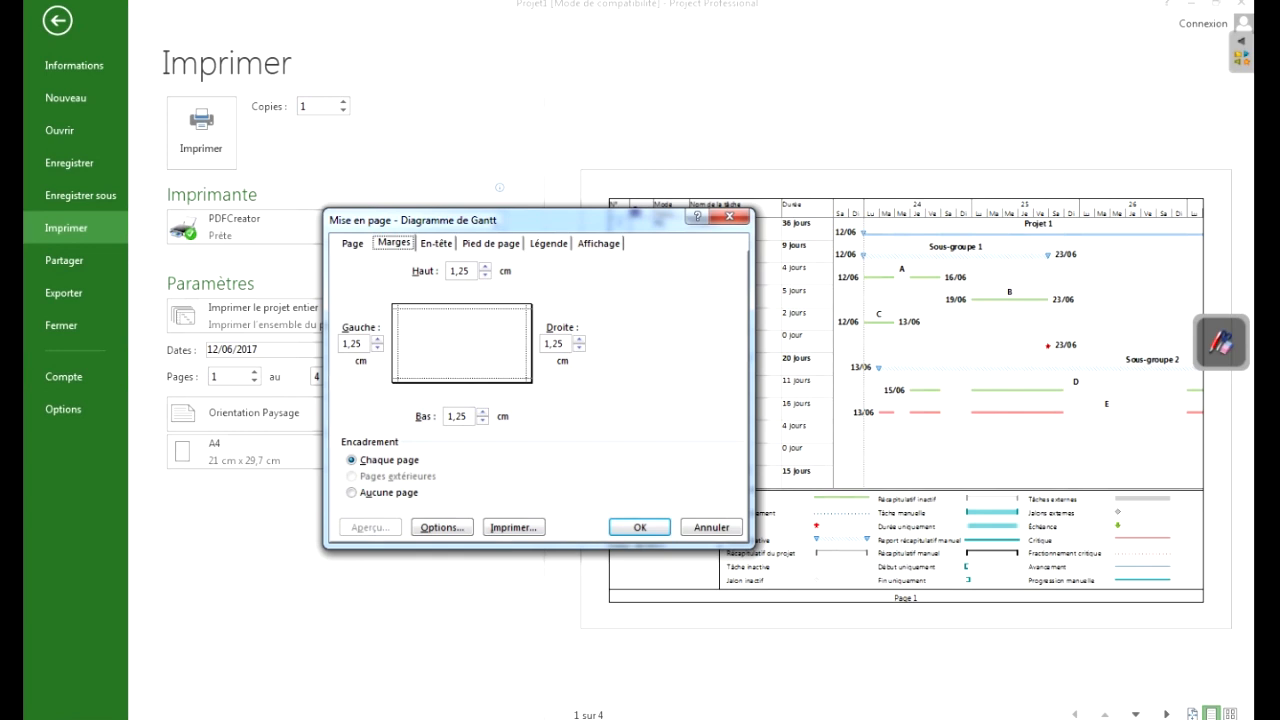
key(Tab)
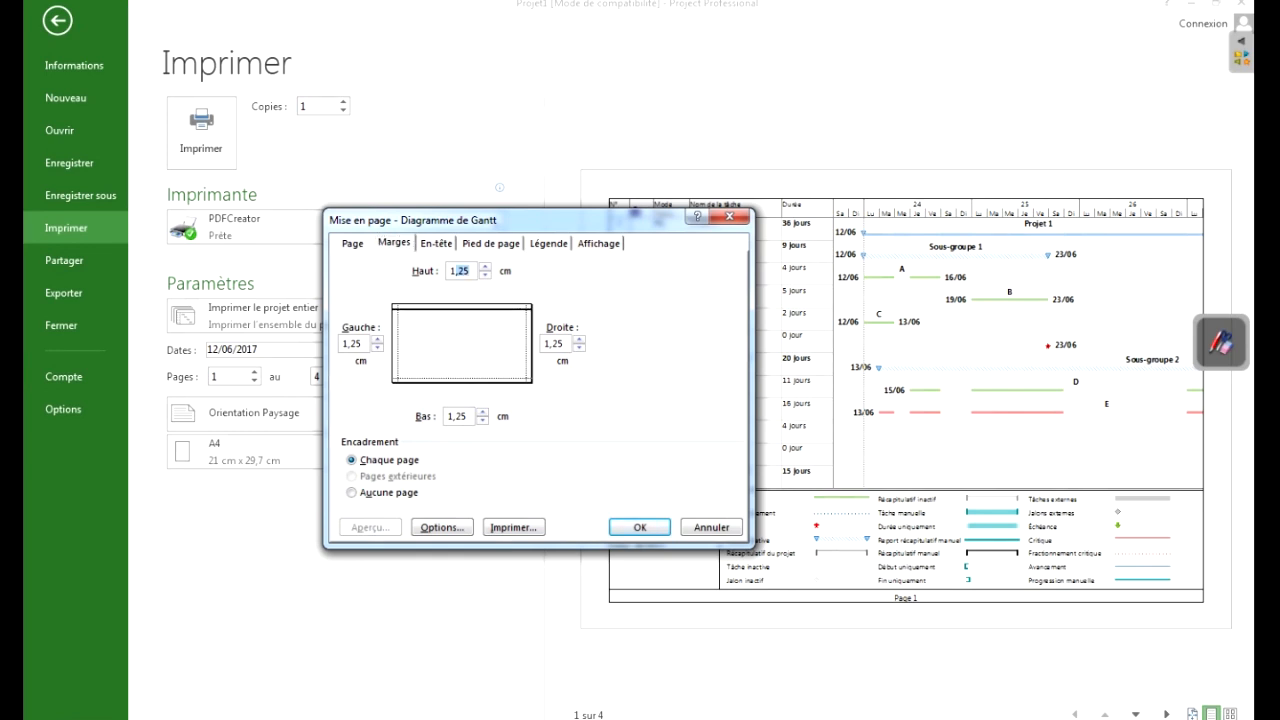
text(0,2)
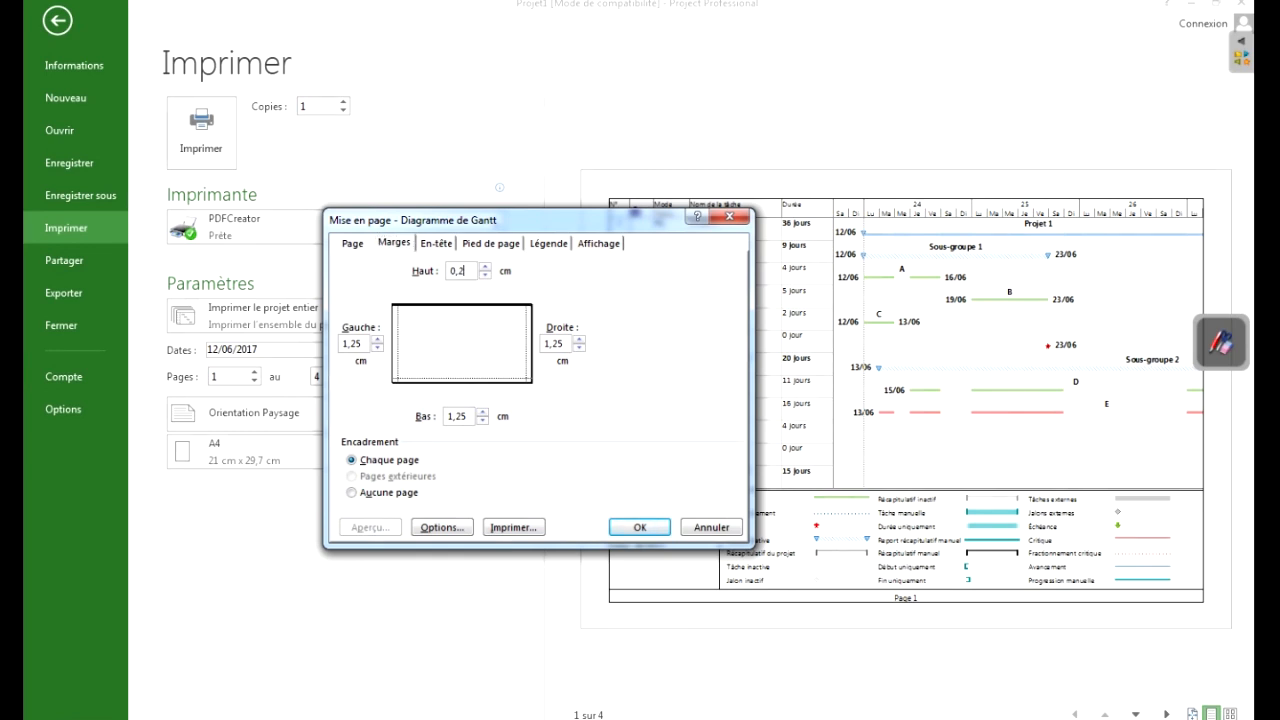
key(Tab)
text(0,2)
key(Tab)
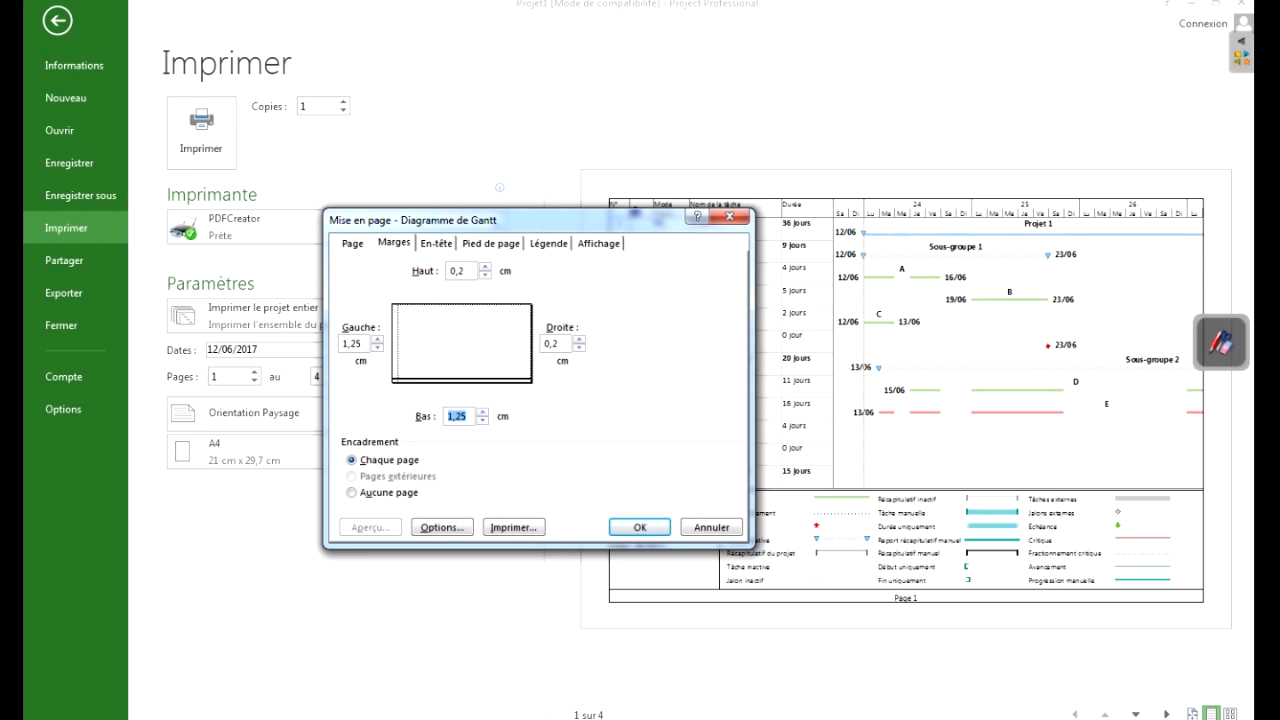
text(0,2)
key(Tab)
text(0,)
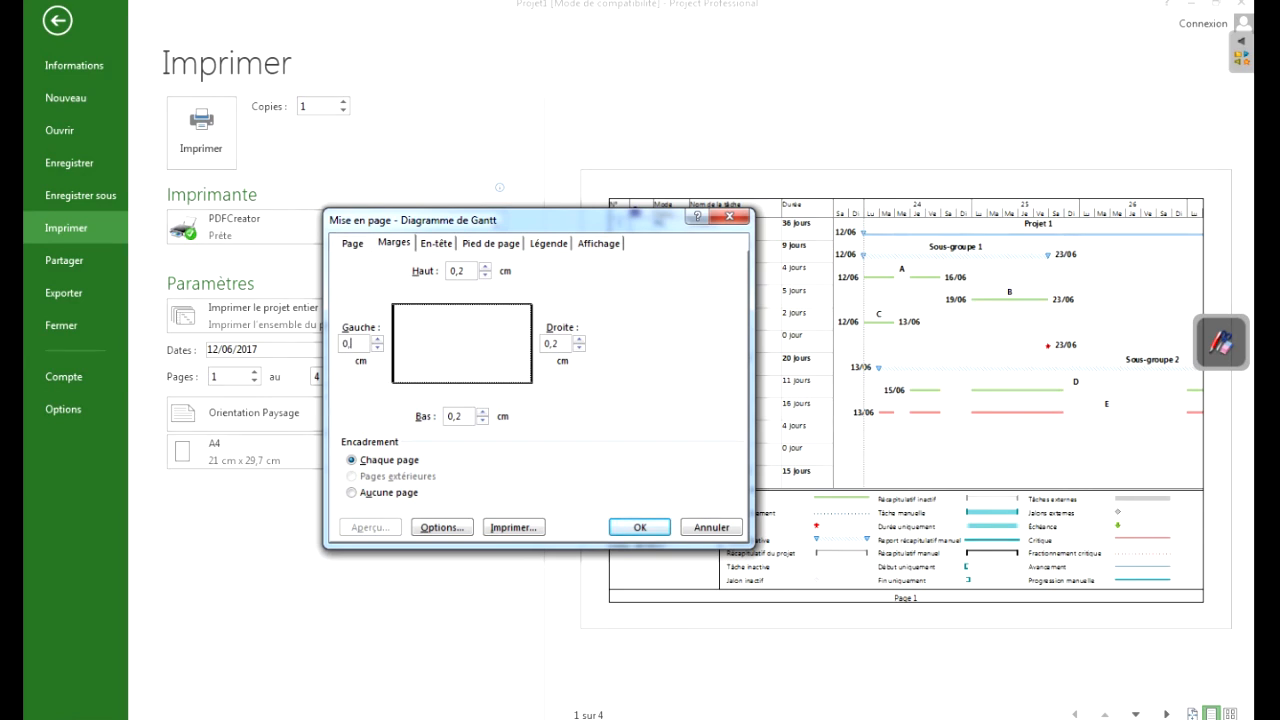
text(2)
- Fit the printout to 1 page wide by 1 page high and look over the header, footer, legend and view settings
click(352, 243)
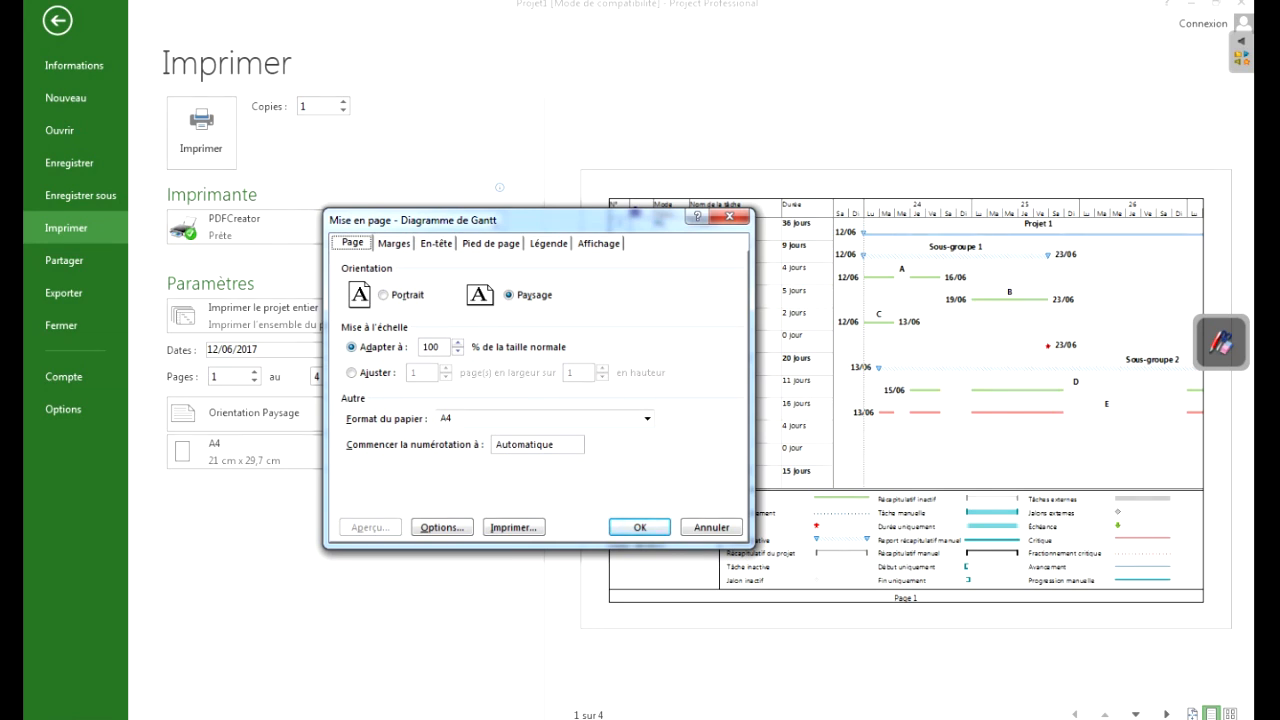
click(352, 373)
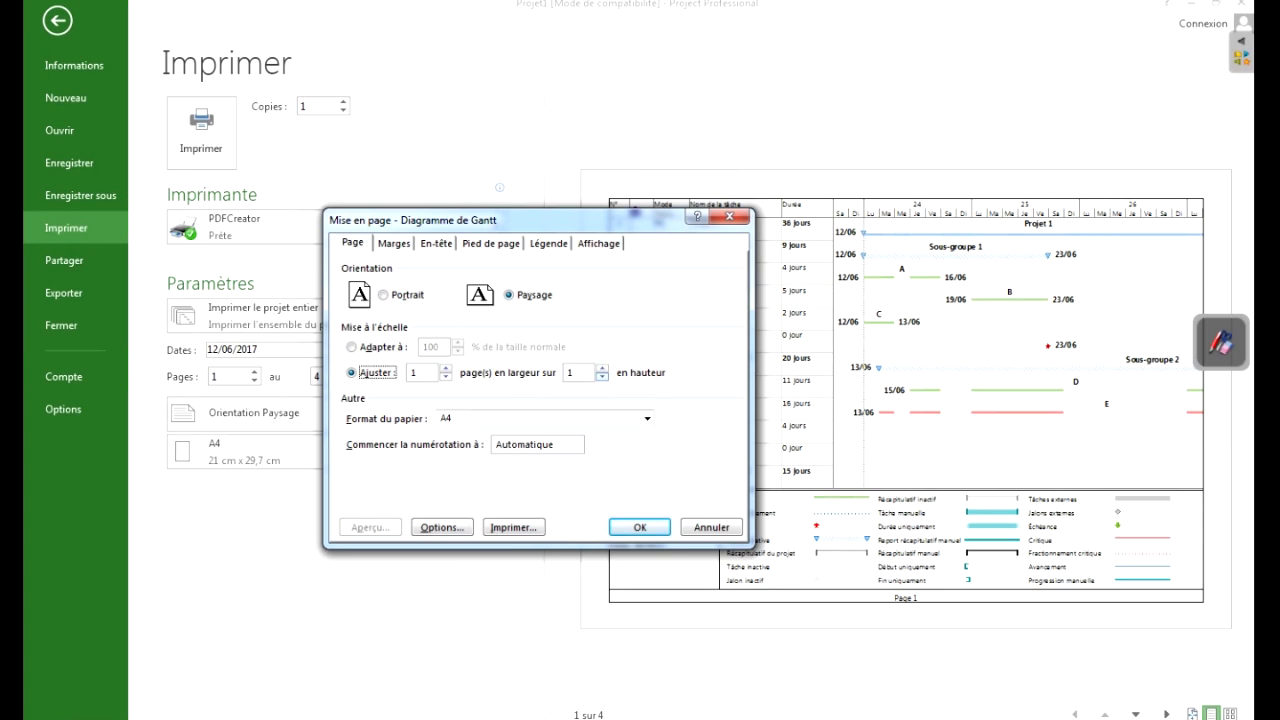
click(436, 243)
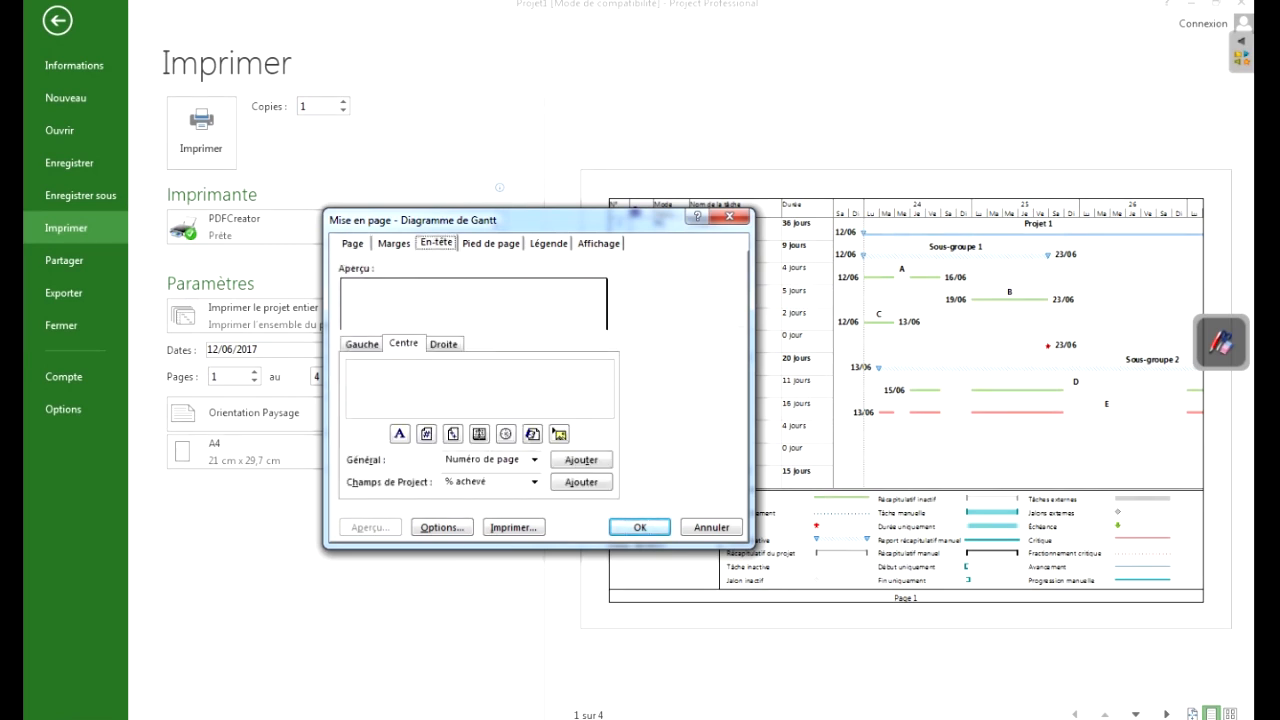
click(491, 243)
click(548, 243)
click(598, 243)
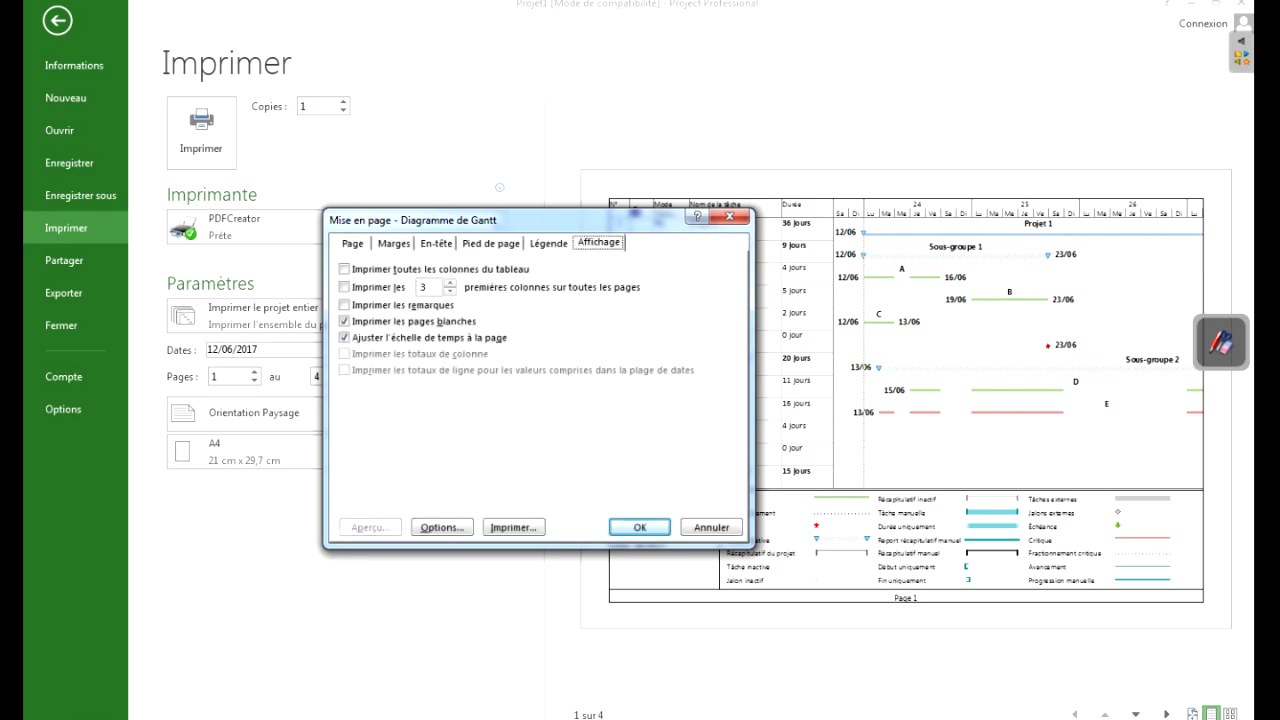
- Enter "Logo E" in the left section of the page header
click(436, 243)
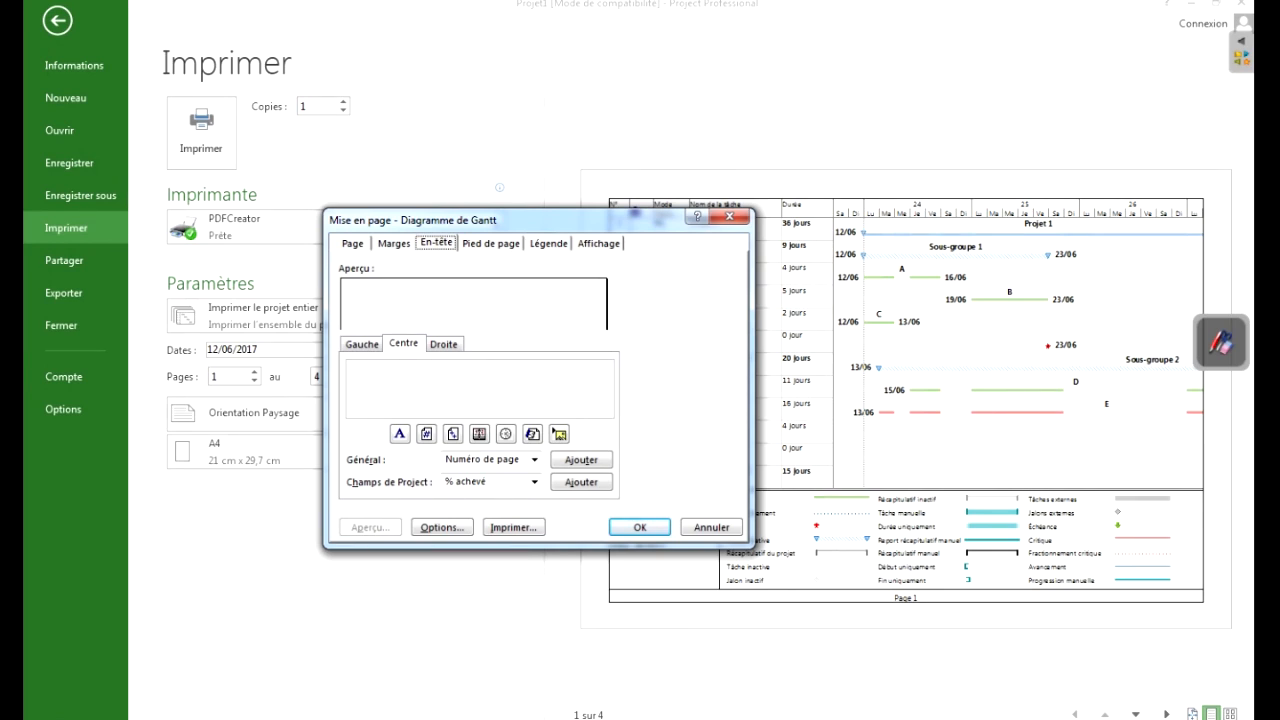
click(362, 344)
click(403, 344)
click(443, 344)
click(362, 344)
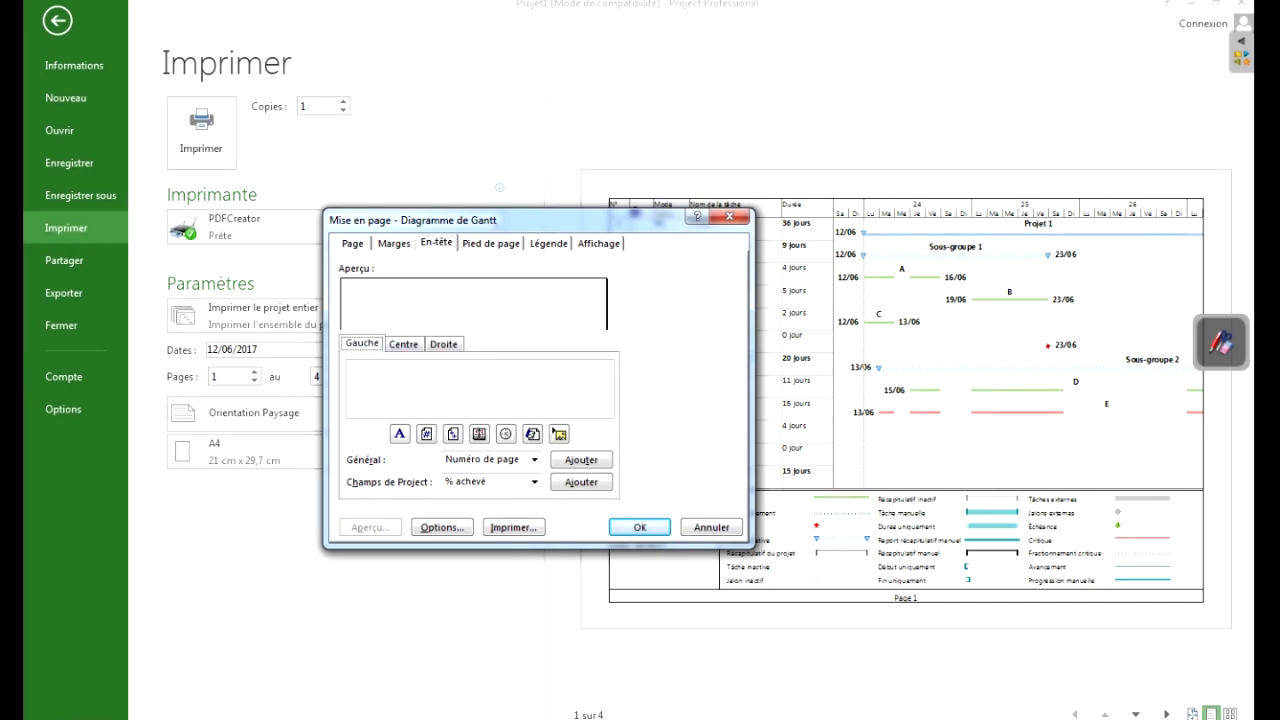
click(352, 370)
text(Logo E)
- Enter "Projet 1" in the centre section of the page header
click(404, 344)
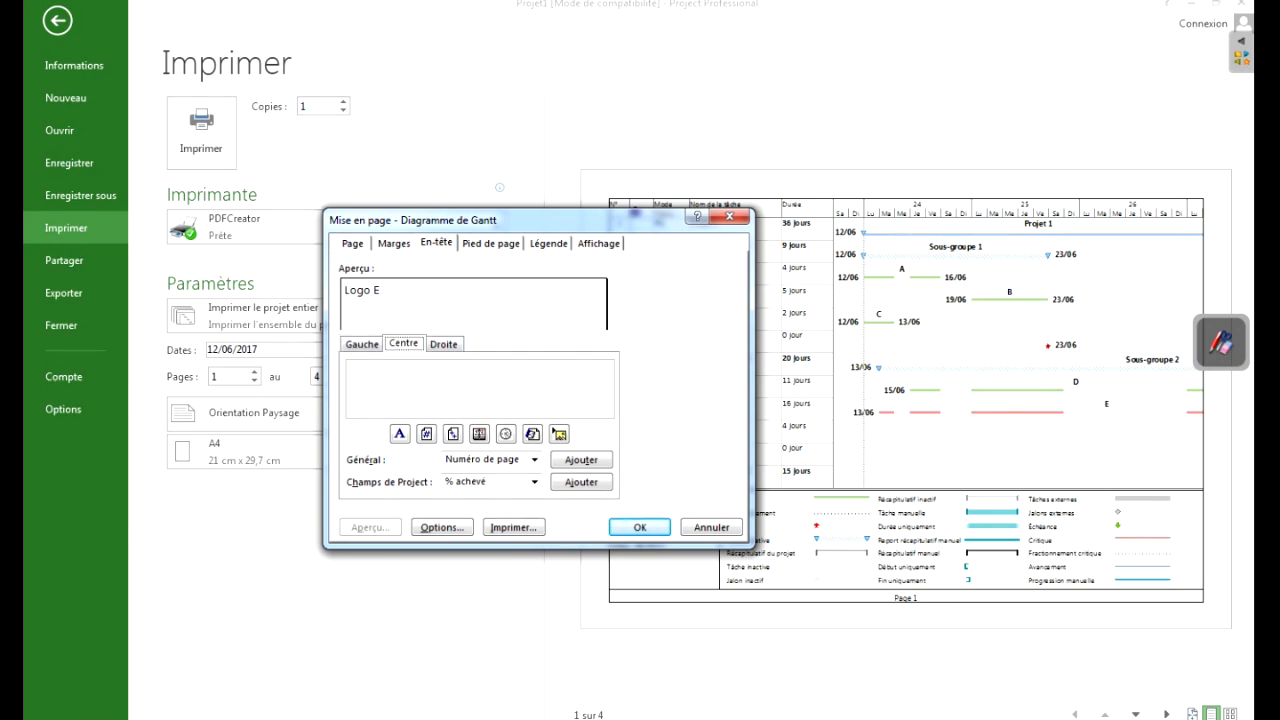
text(Proejt)
key(BackSpace)
key(BackSpace)
key(BackSpace)
text(jet 1)
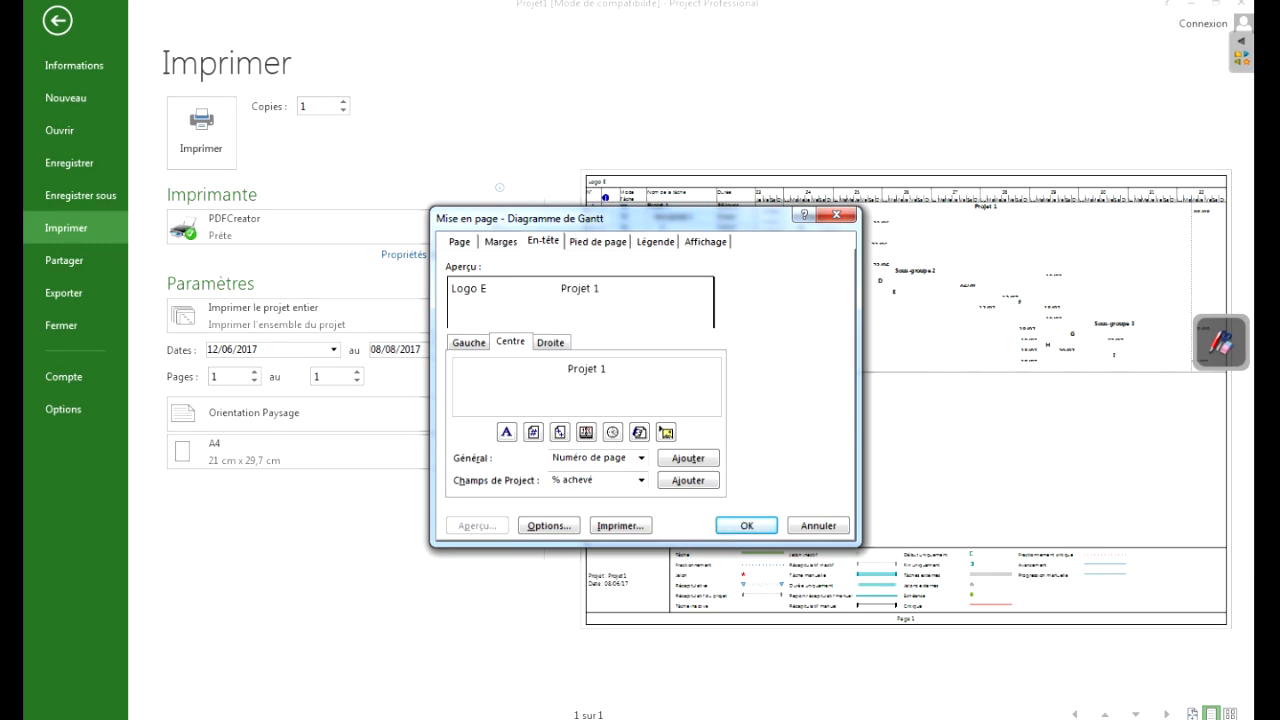
- Enter "Logo Client" in the right section of the page header and apply the page setup
click(551, 342)
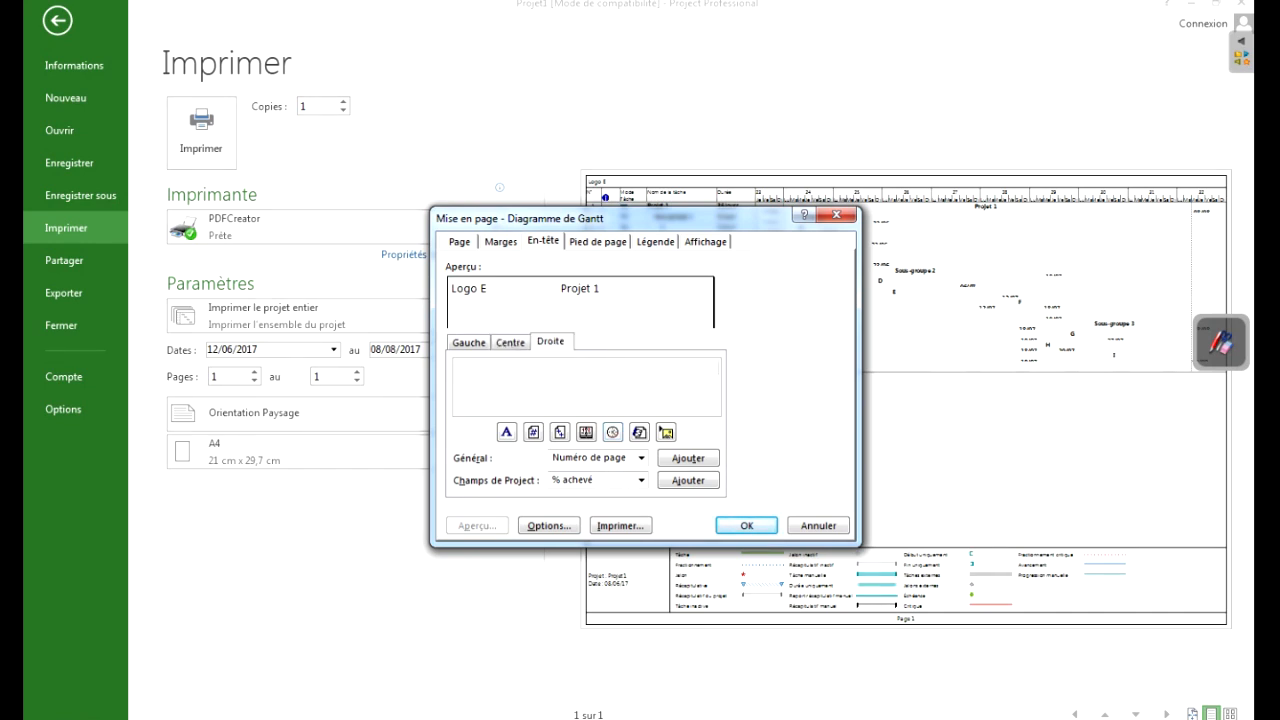
text(Logo Clietn)
key(BackSpace)
key(BackSpace)
text(nt)
click(746, 525)
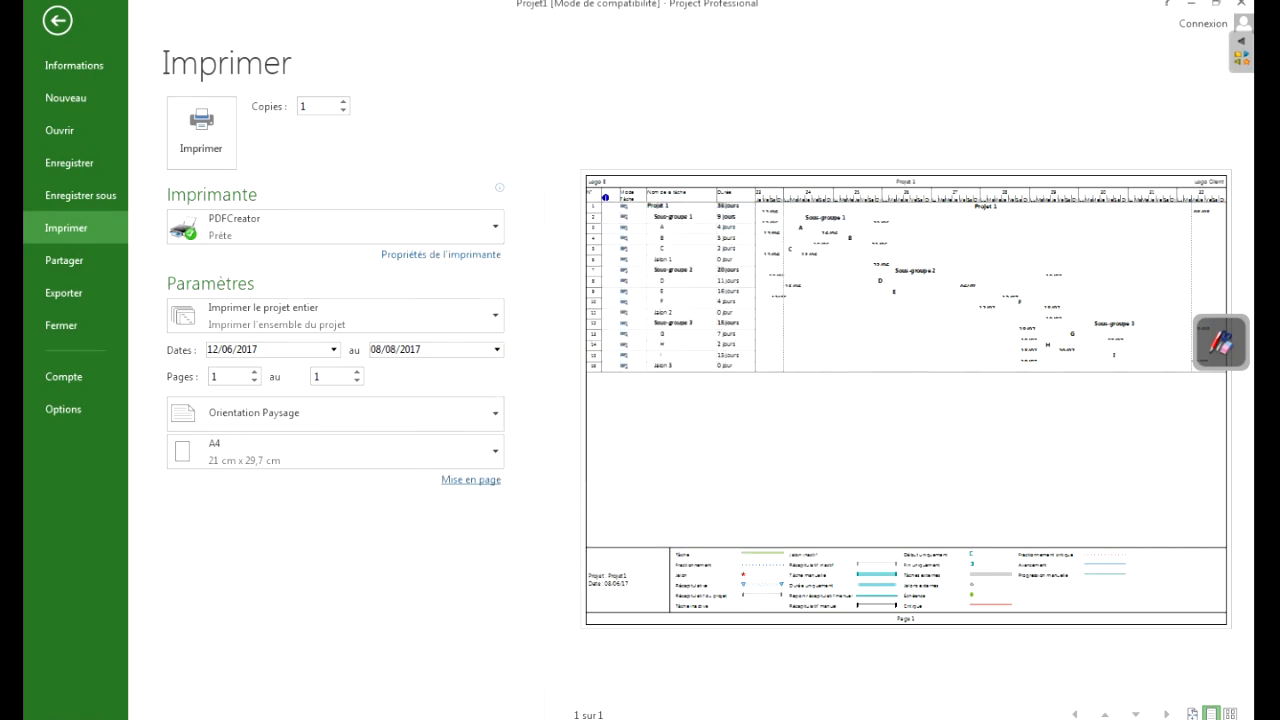
- Examine the header and the Gantt chart up close in the print preview, then return to the full-page view
click(722, 215)
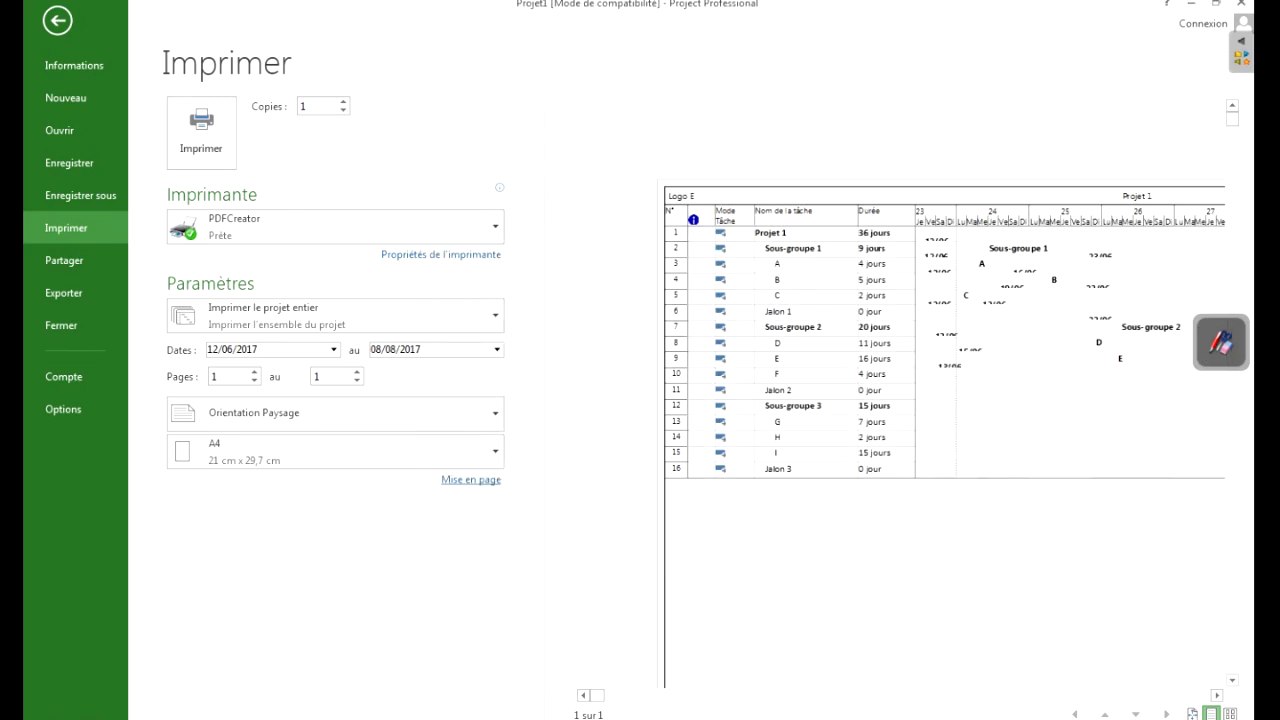
drag(597, 695, 606, 695)
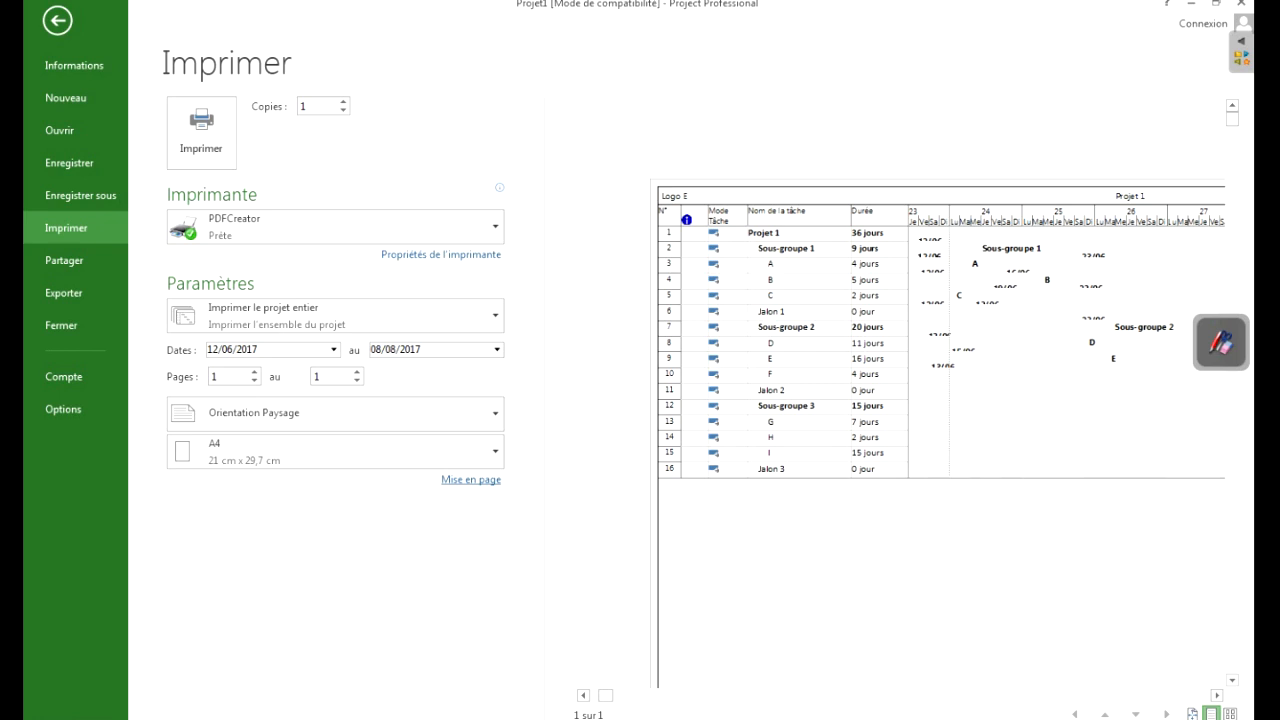
click(1217, 695)
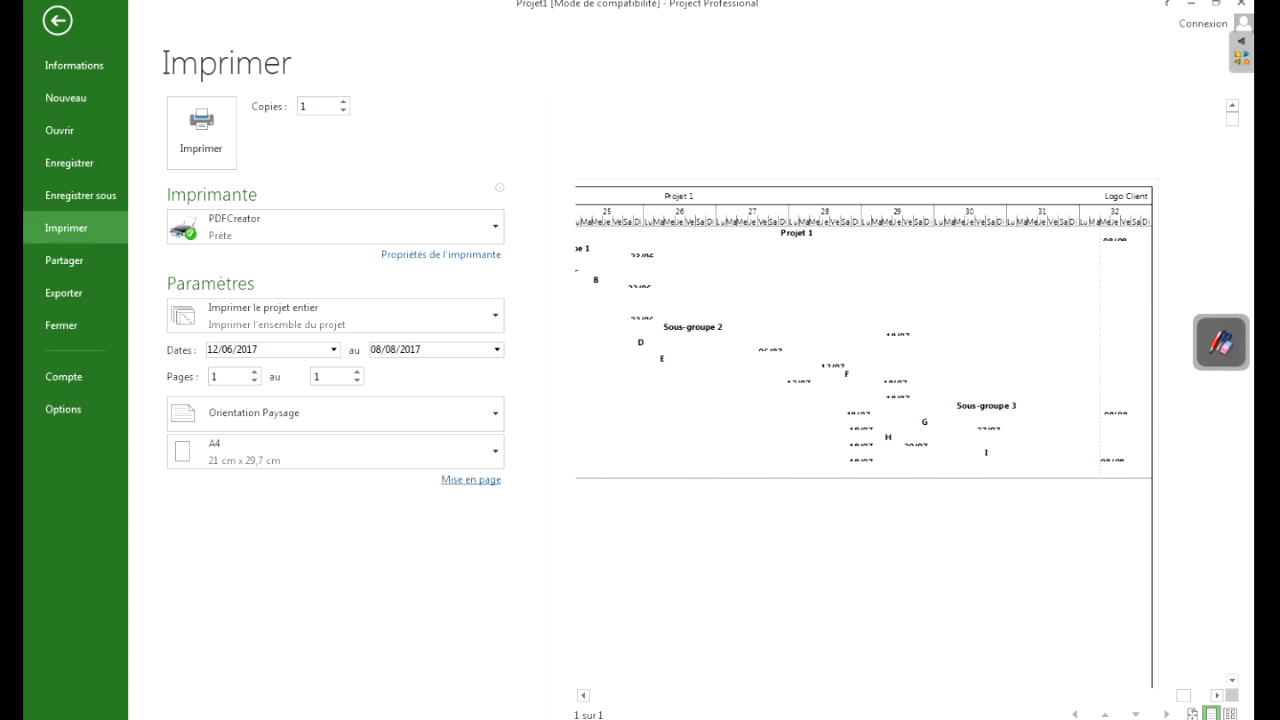
click(1212, 714)
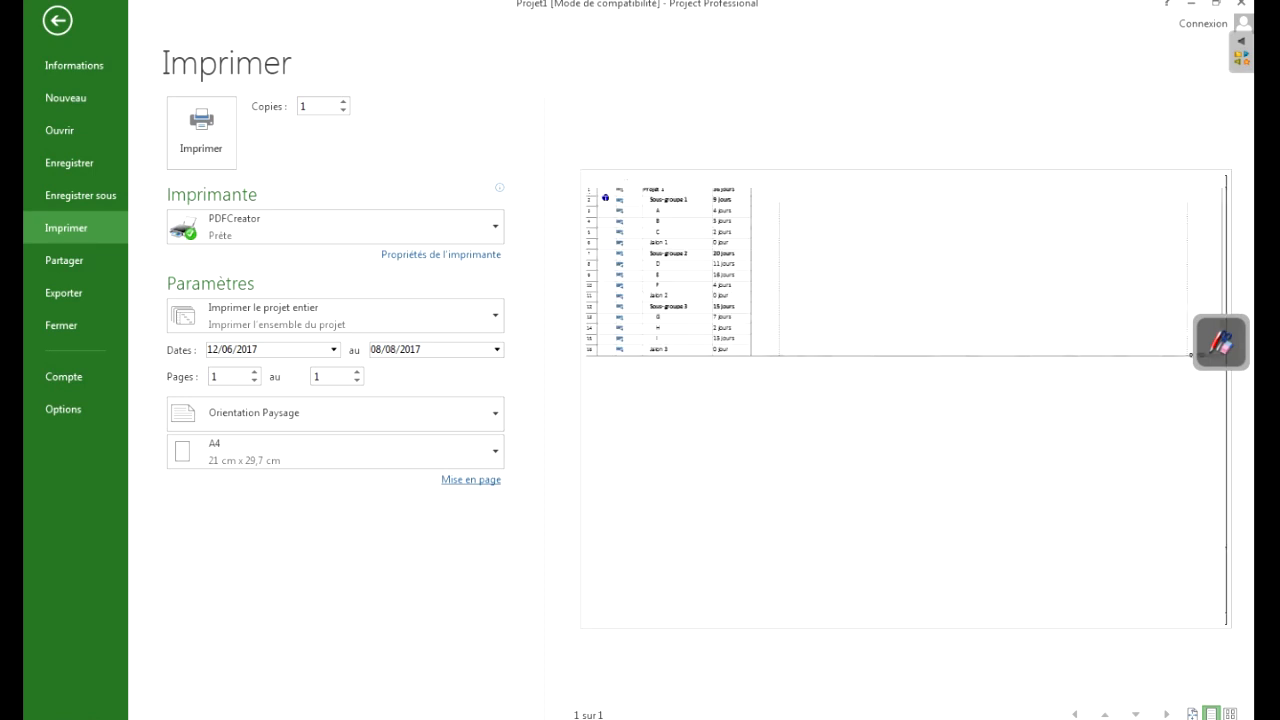
click(1192, 714)
click(1212, 714)
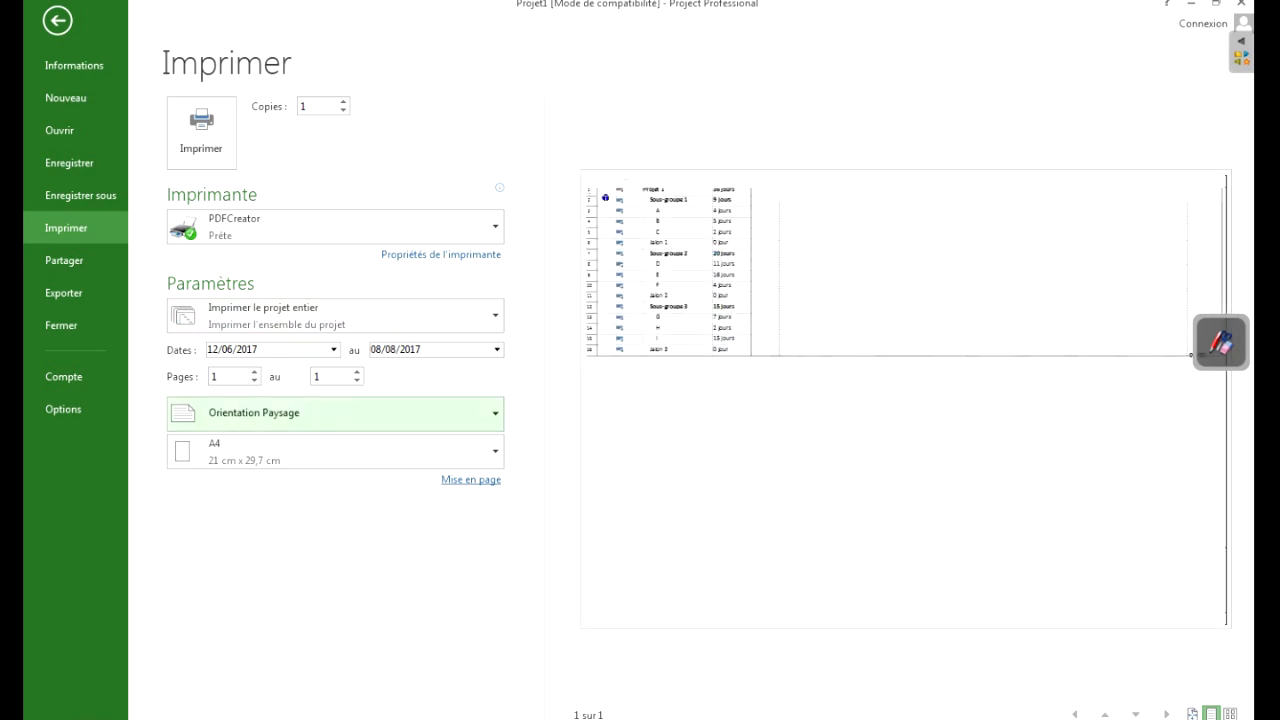
- Reopen the page setup and enter "V.1 / 08/06/17" in the left section of the footer
click(471, 479)
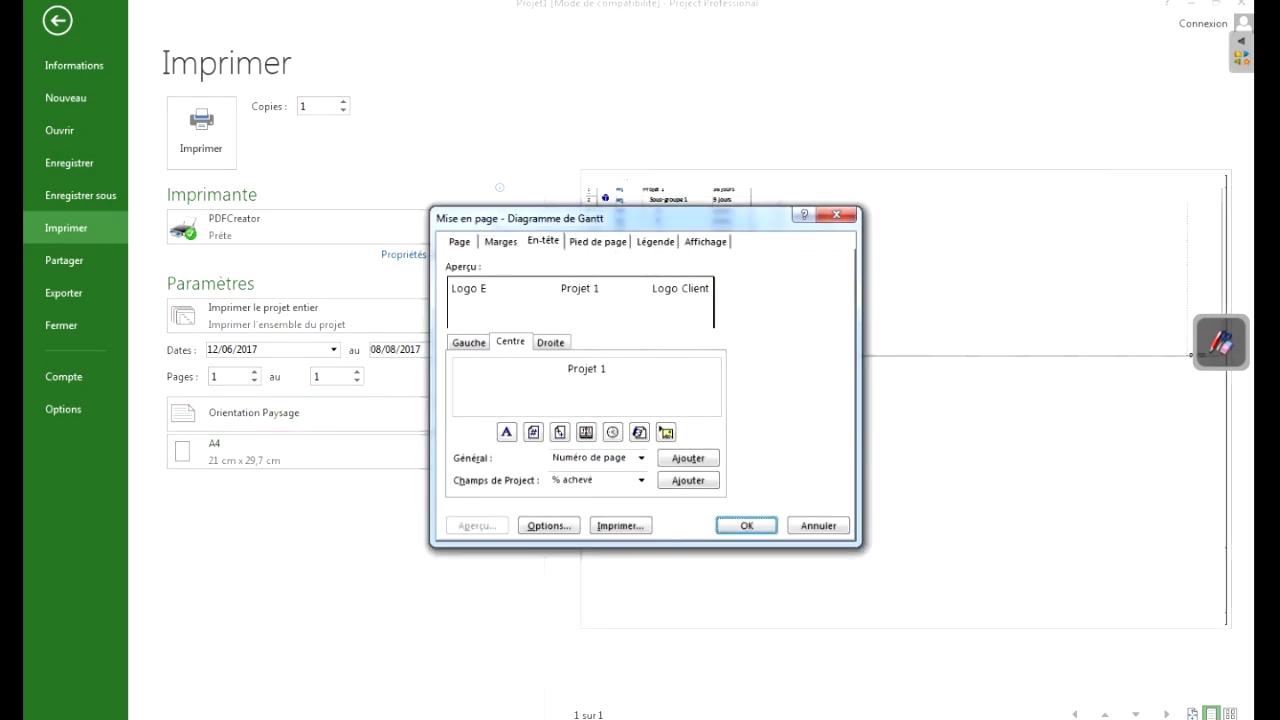
click(598, 241)
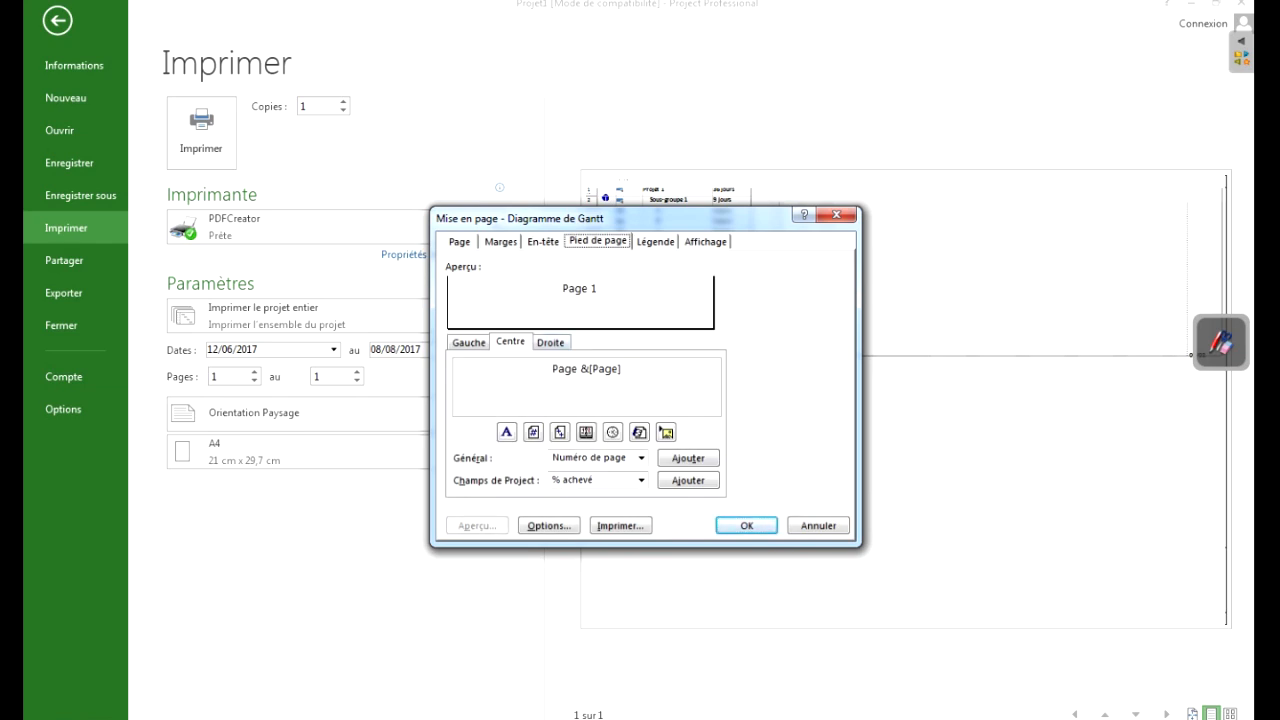
click(469, 342)
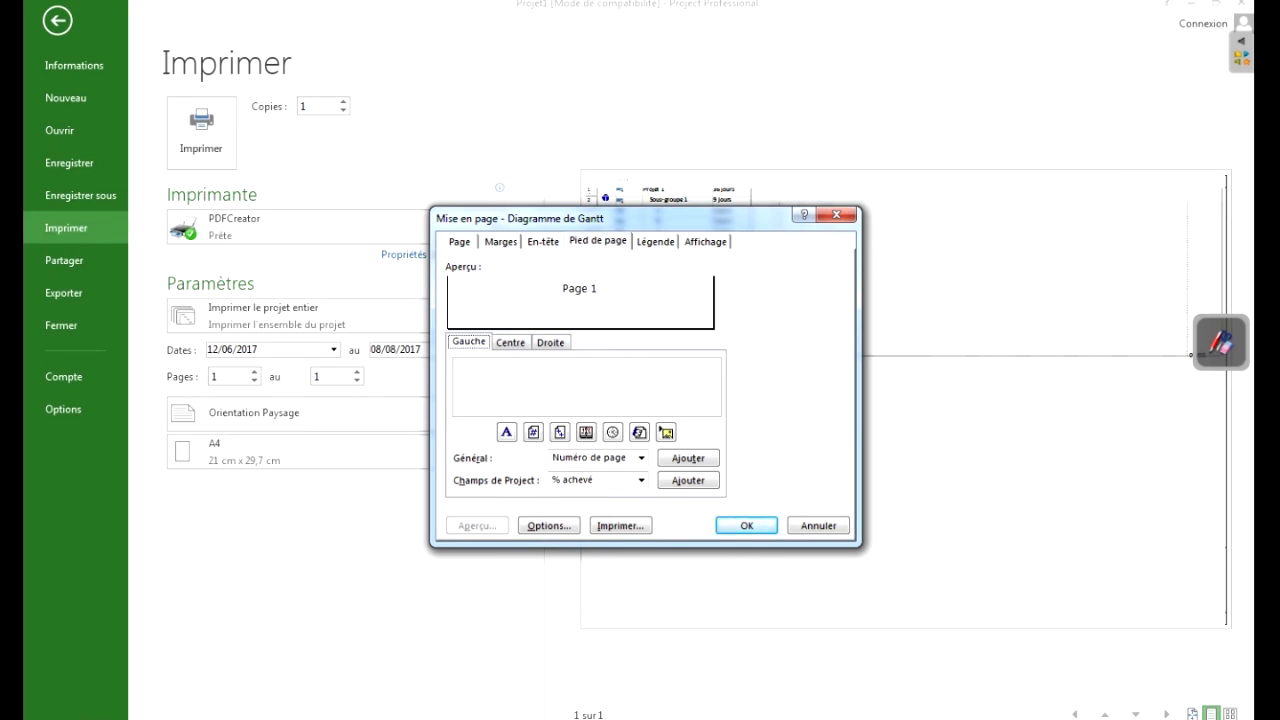
click(472, 370)
text(V.A)
key(BackSpace)
text(1 / 08/06/17)
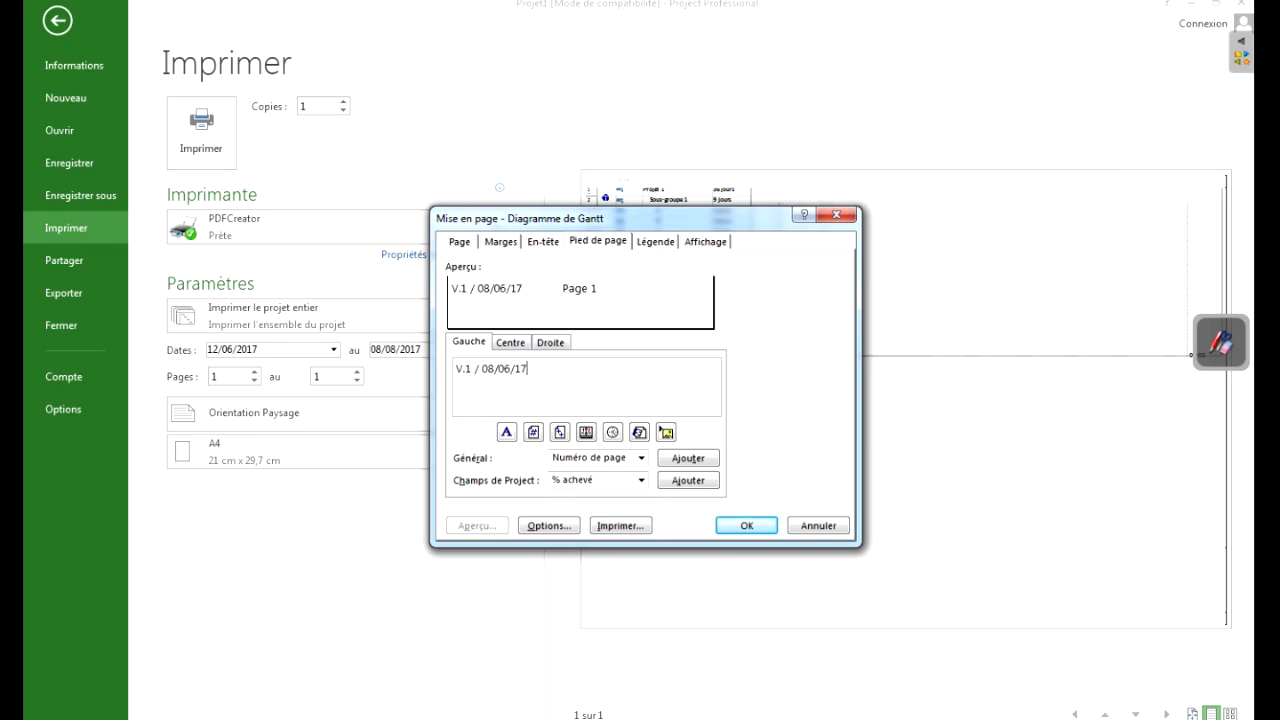
- Add the total number of pages after the page number in the footer's centre section, separated by a slash
click(510, 342)
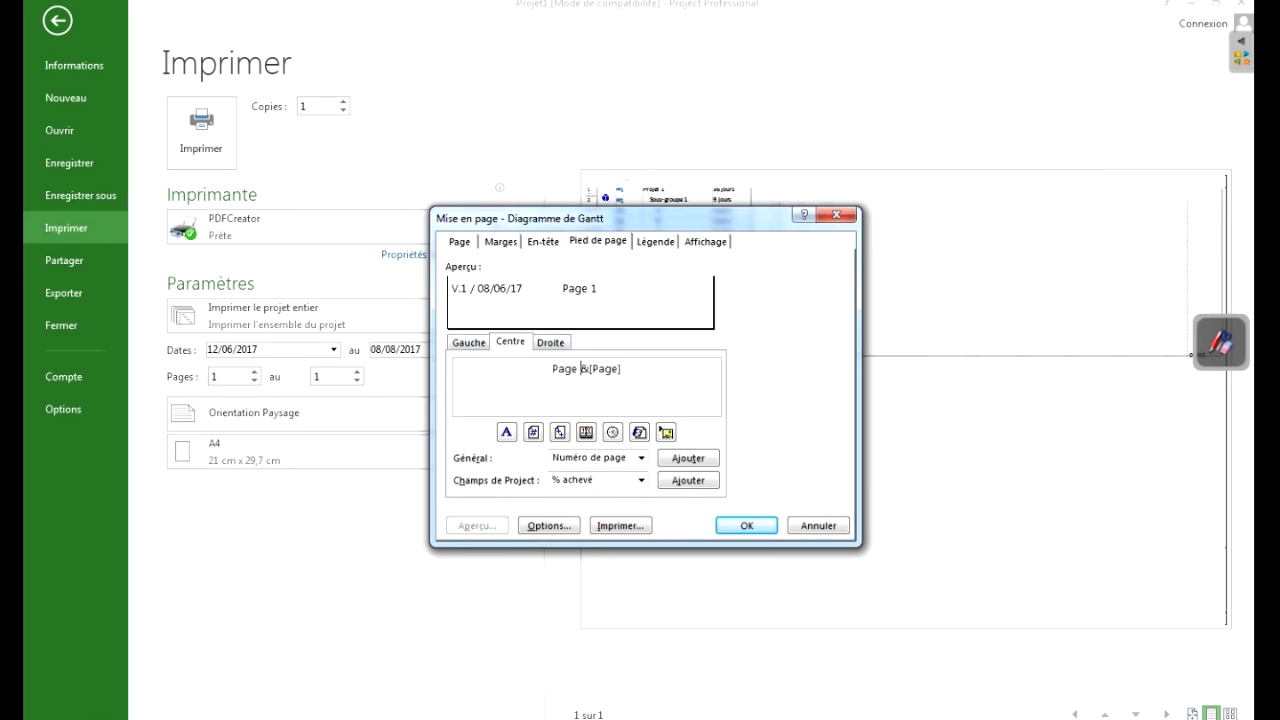
click(622, 369)
click(640, 457)
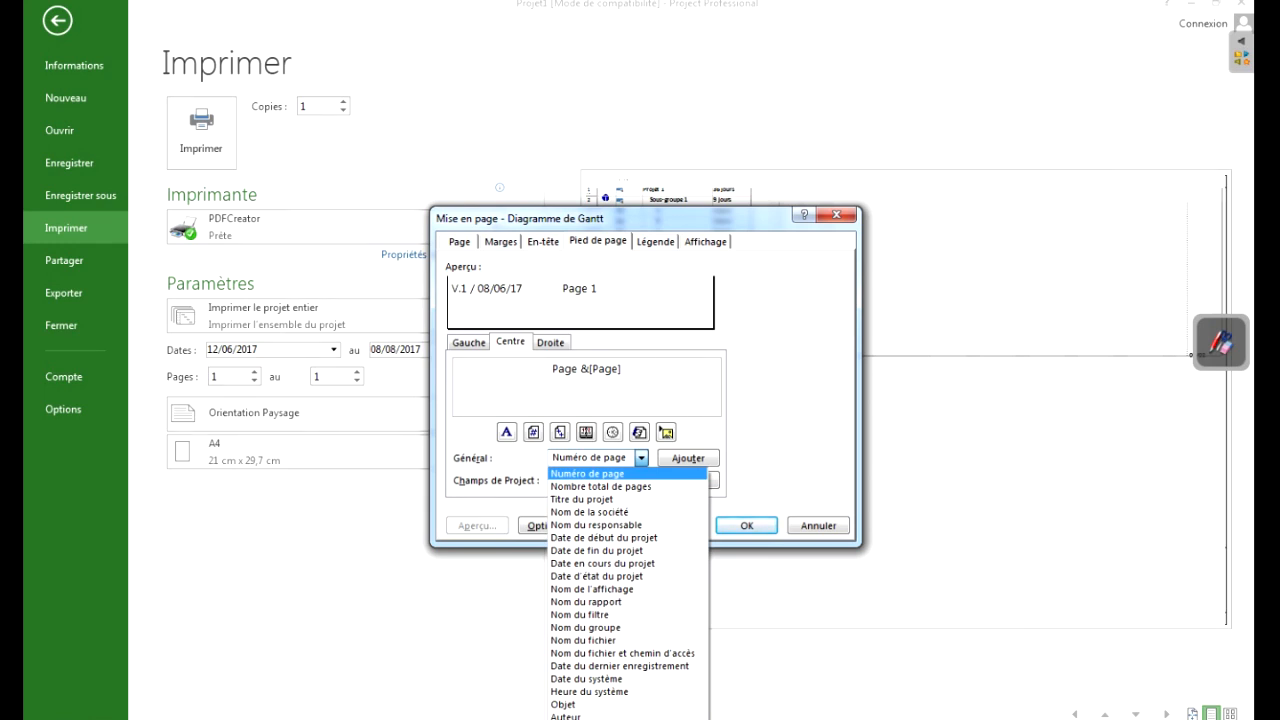
key(Return)
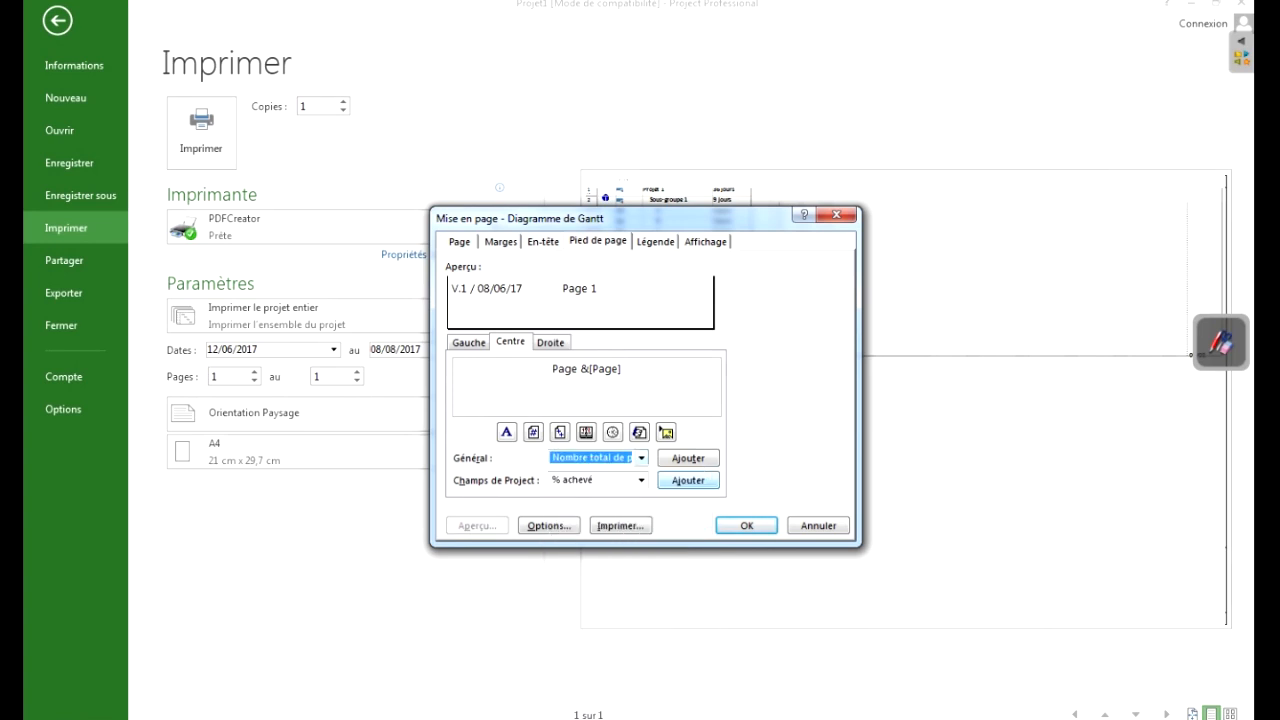
click(688, 458)
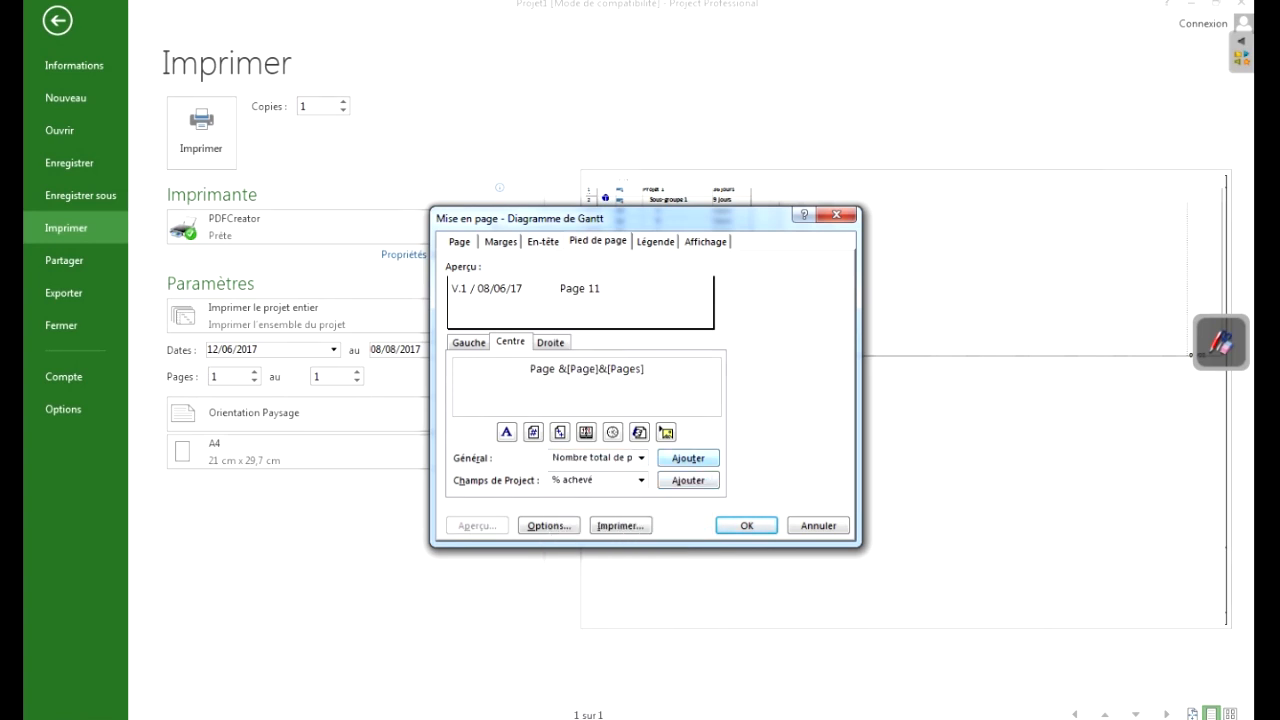
click(599, 369)
text(/)
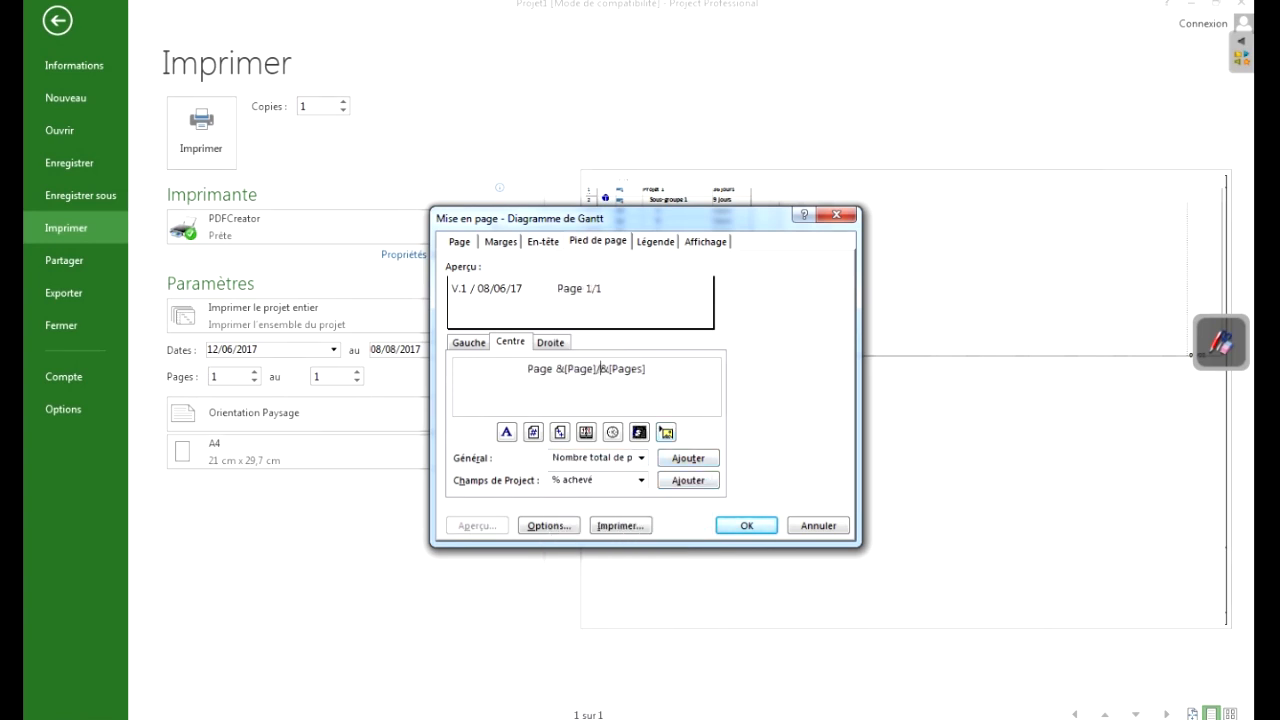
- Enter "Brouillon" in the footer's right section and set the legend to print on a legend page (Page de légende)
click(551, 342)
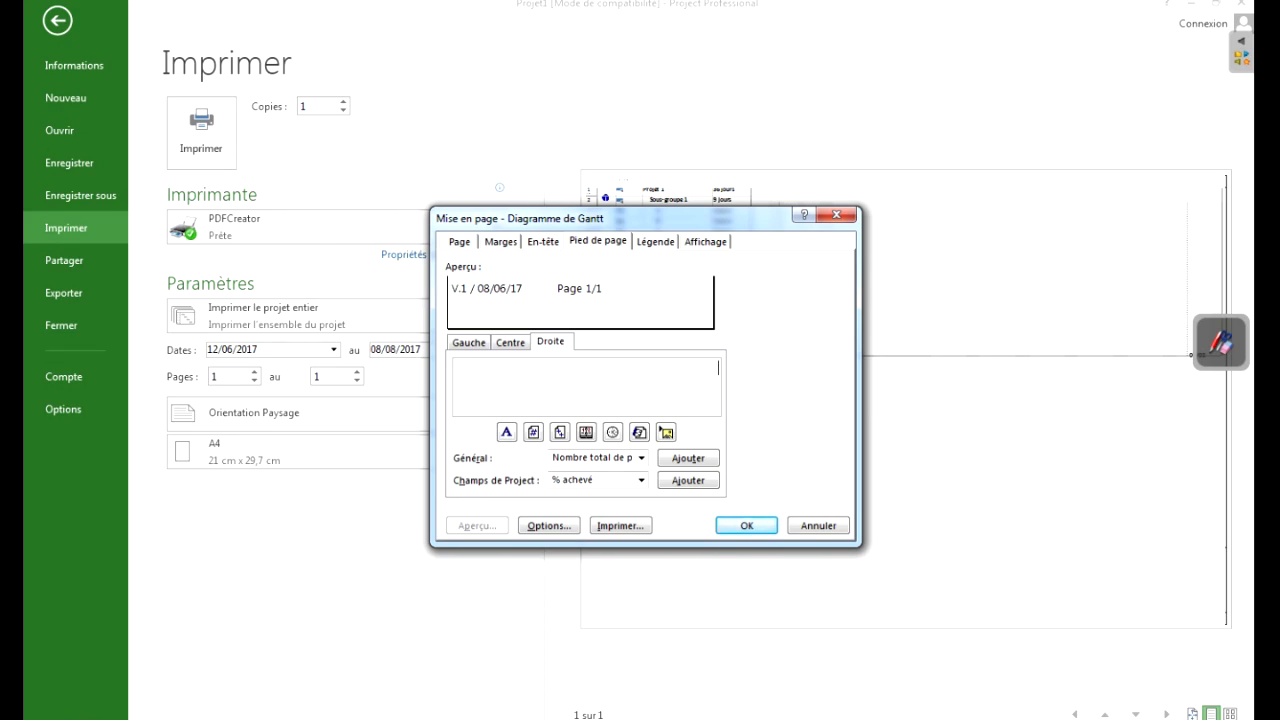
text(Brouillon)
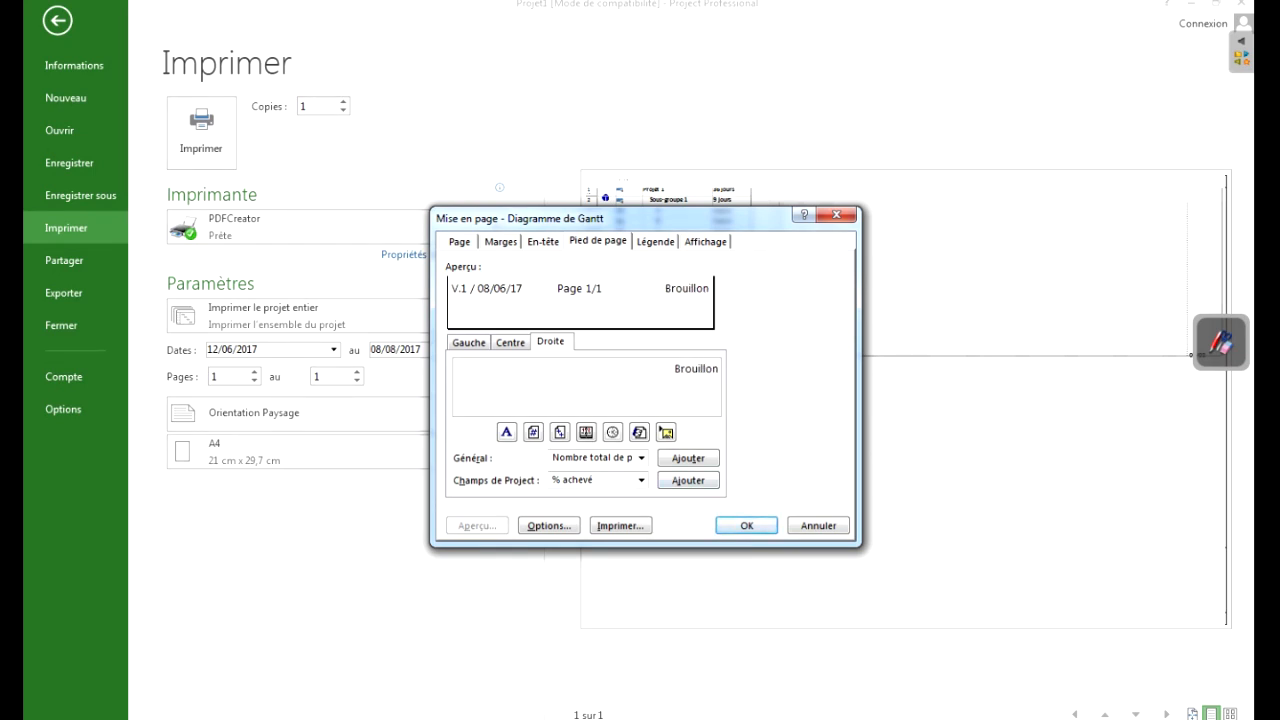
click(655, 241)
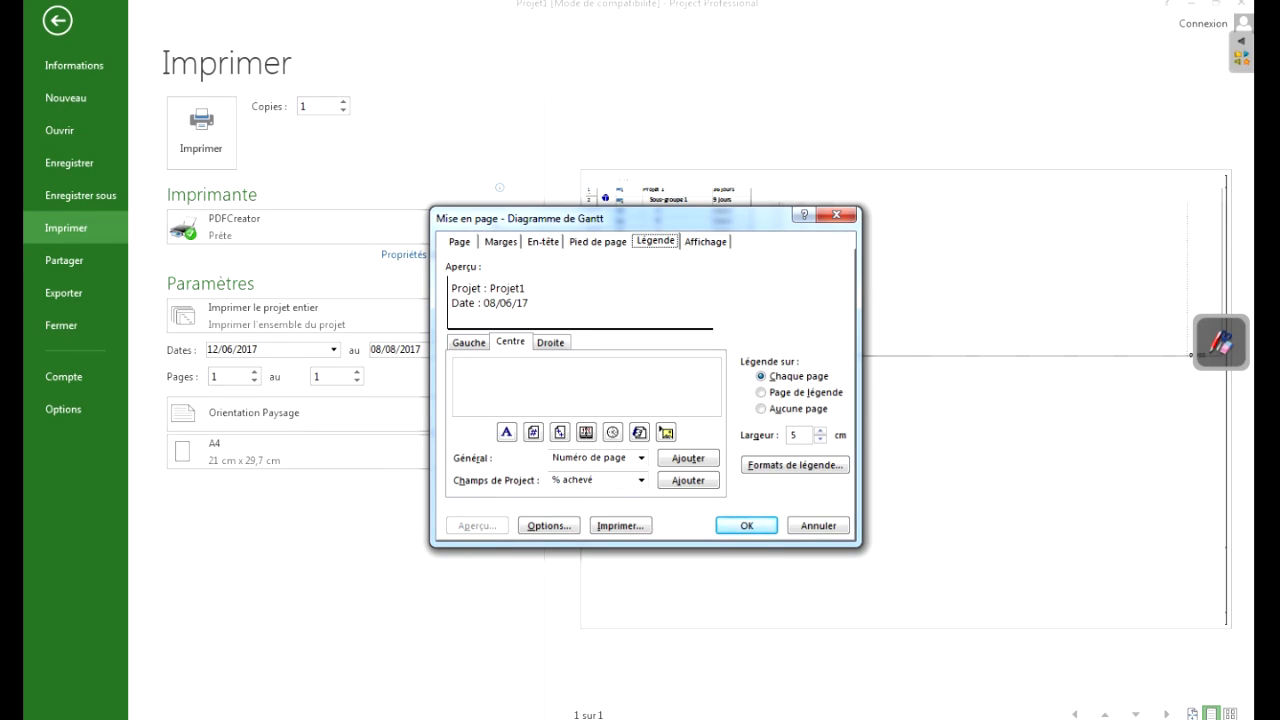
click(762, 392)
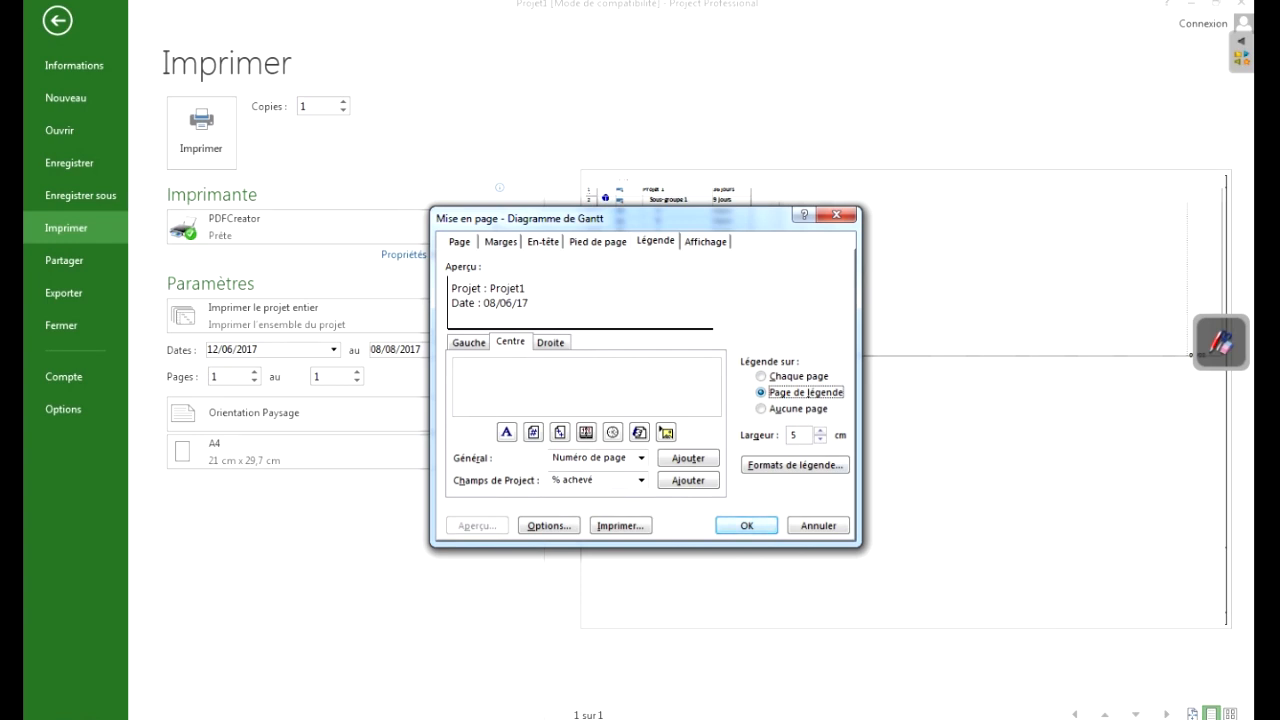
- Apply the page setup after checking its display options, and inspect the legend page in the print preview before returning to page 1
key(ctrl+Tab)
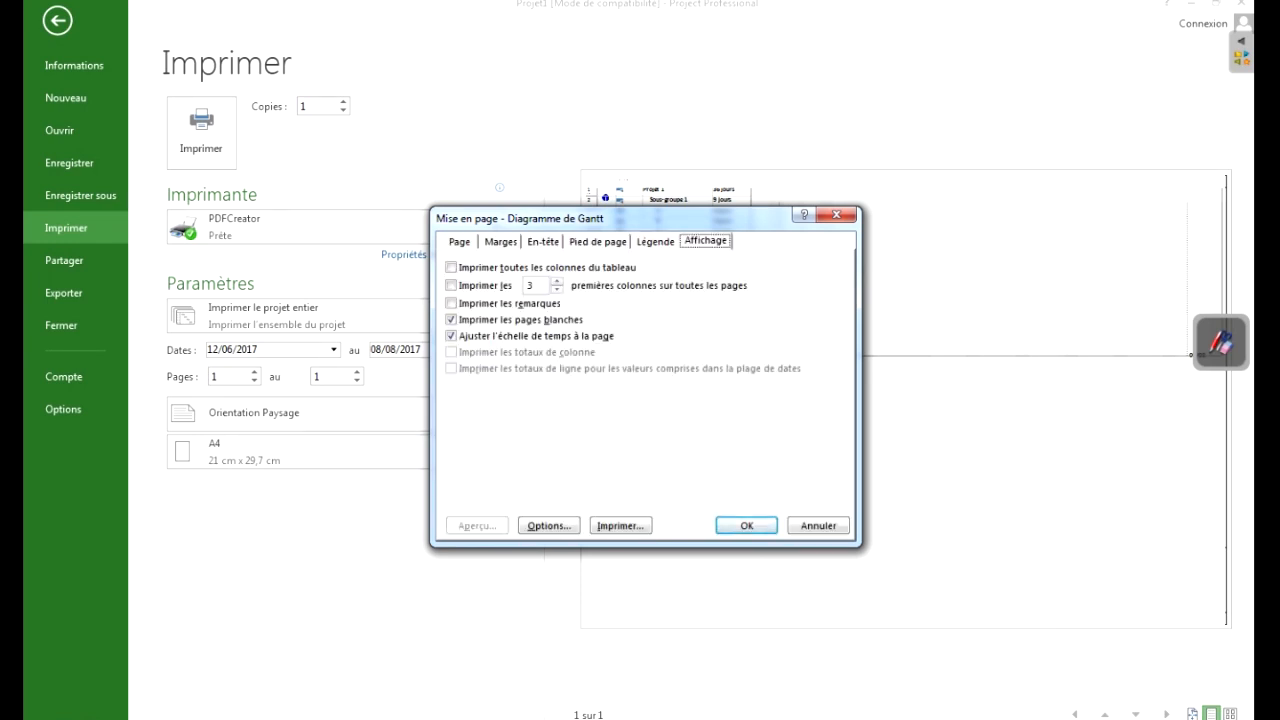
key(Return)
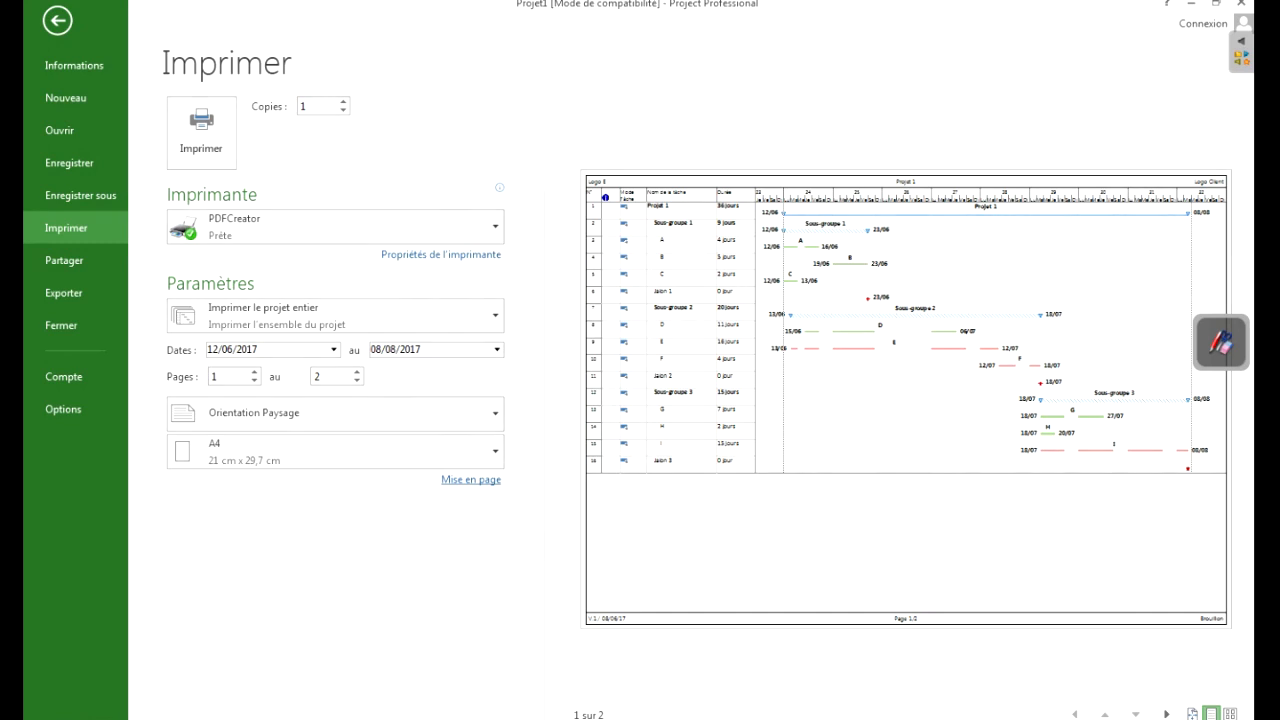
click(1166, 714)
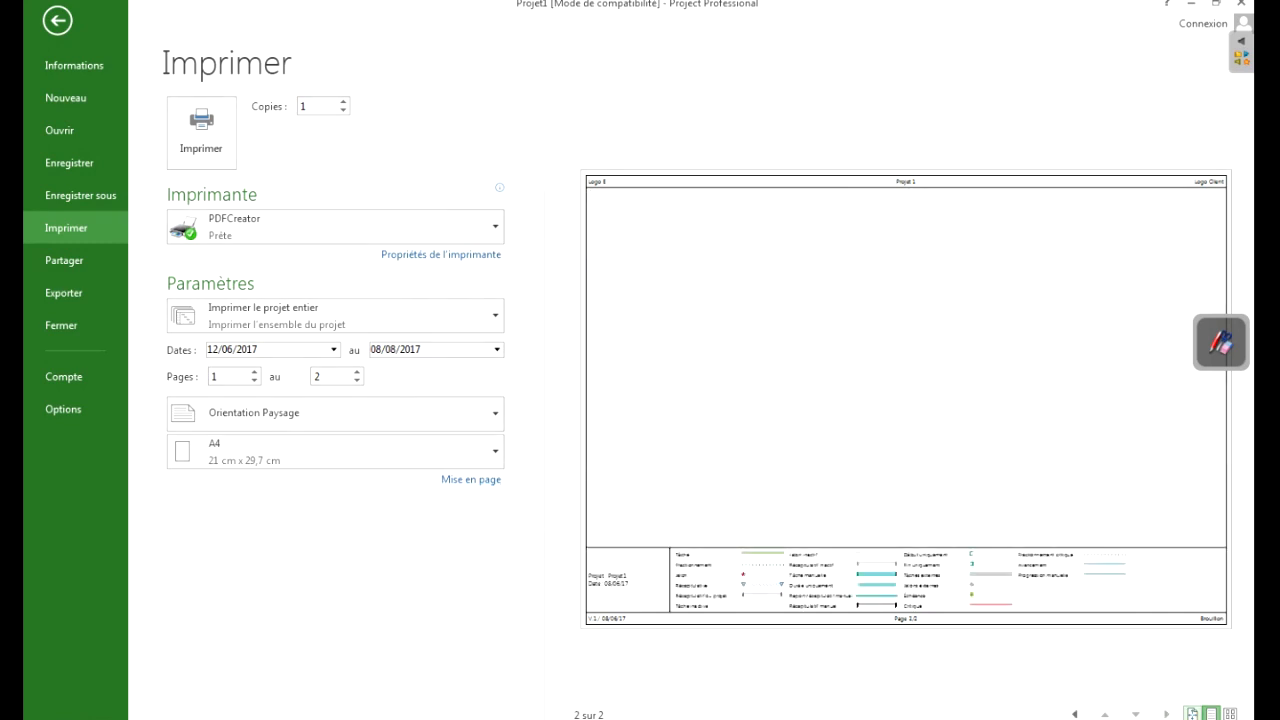
click(1074, 714)
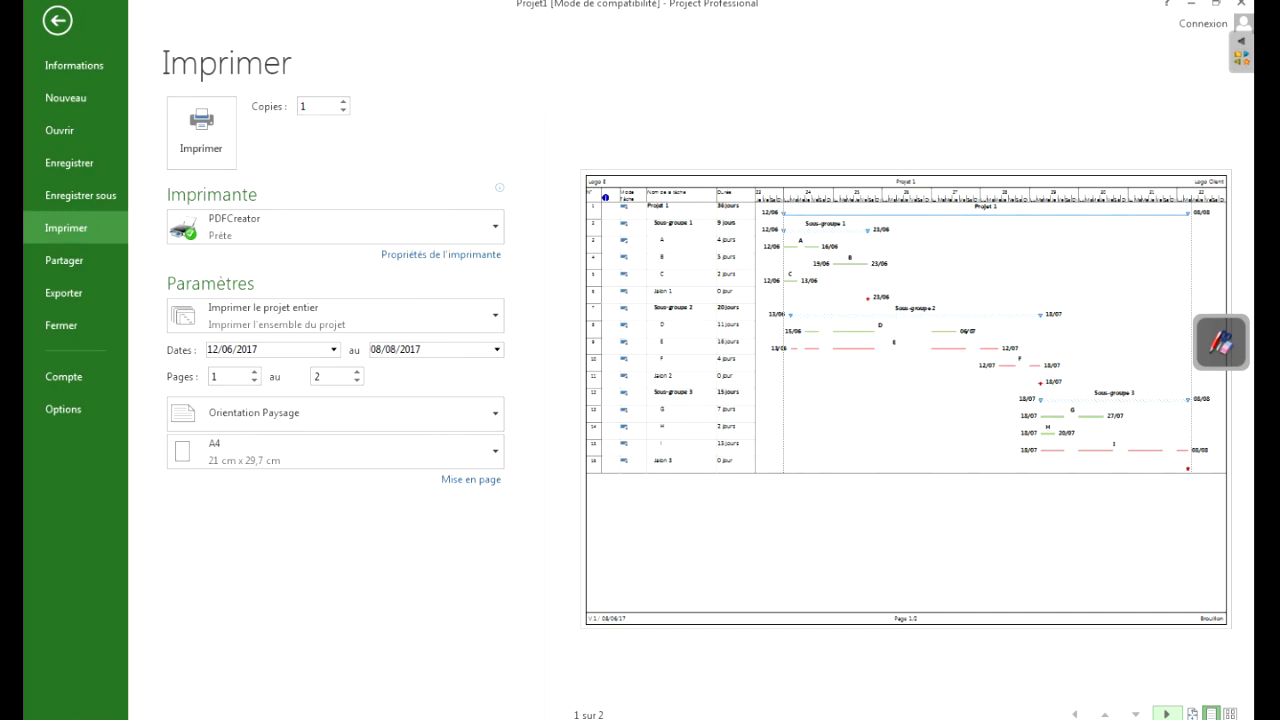
- Reopen the page setup and set the legend to print on no page (Aucune page)
click(471, 479)
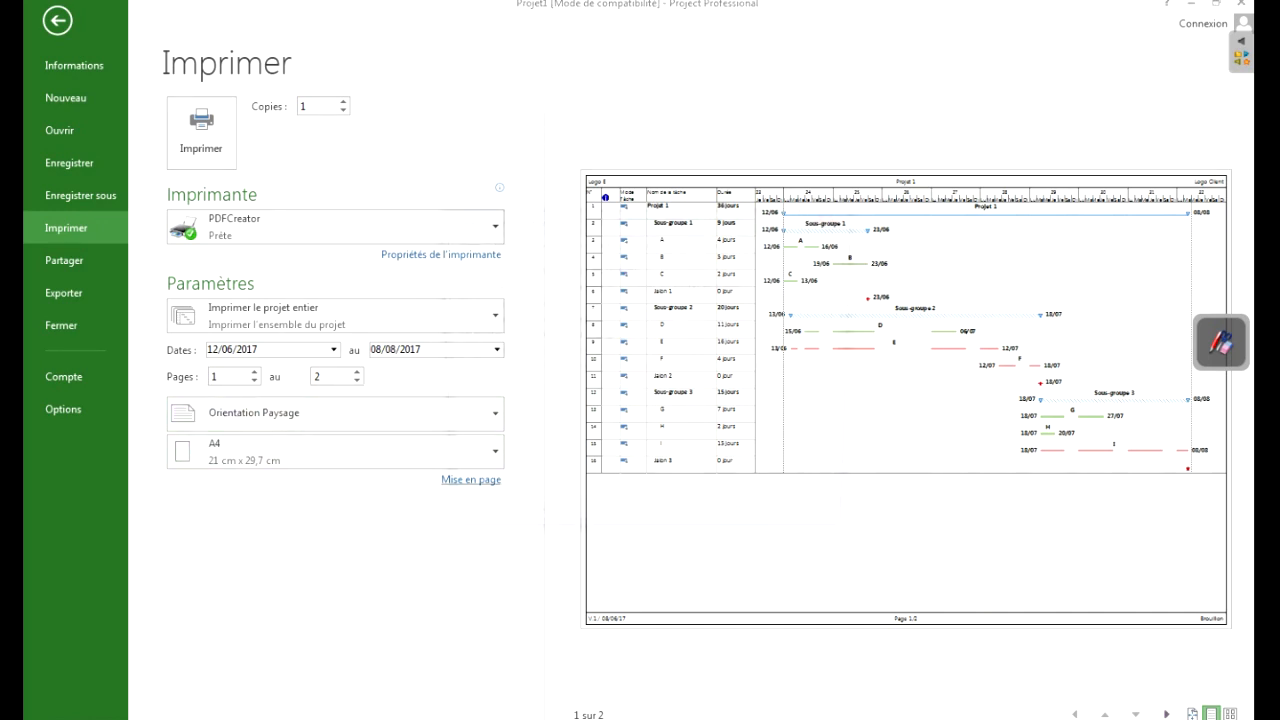
click(655, 241)
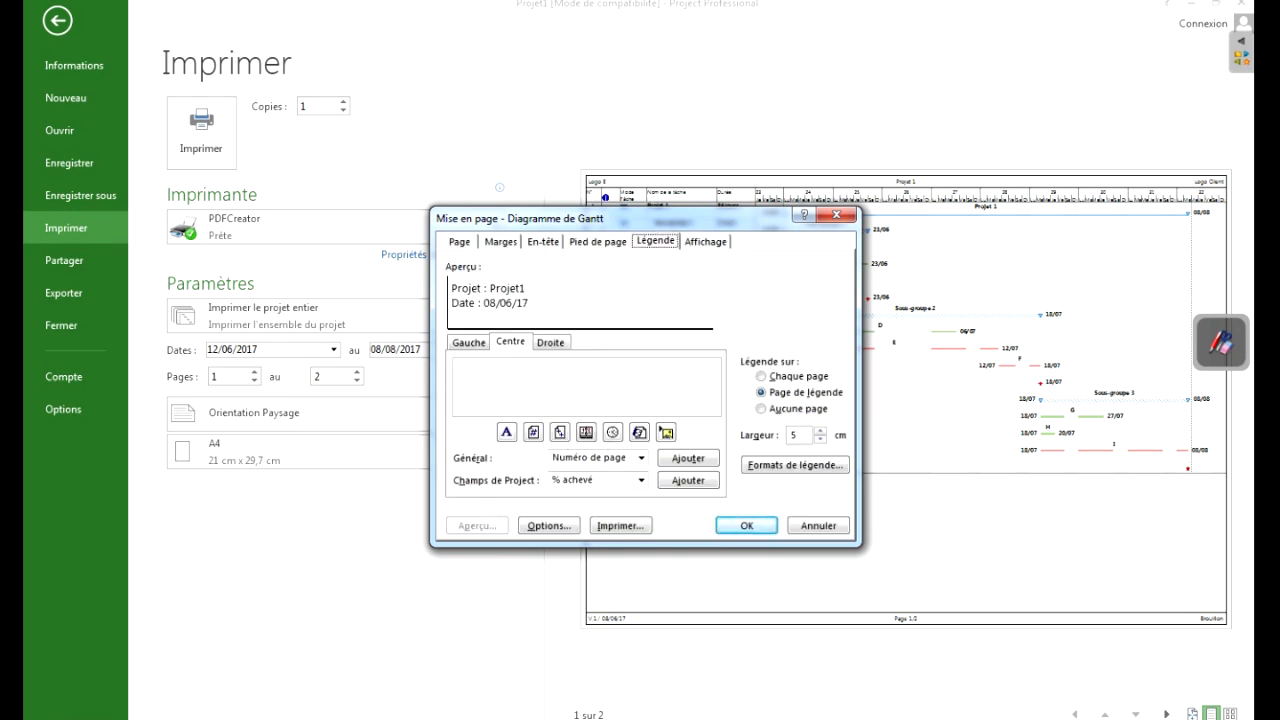
click(762, 409)
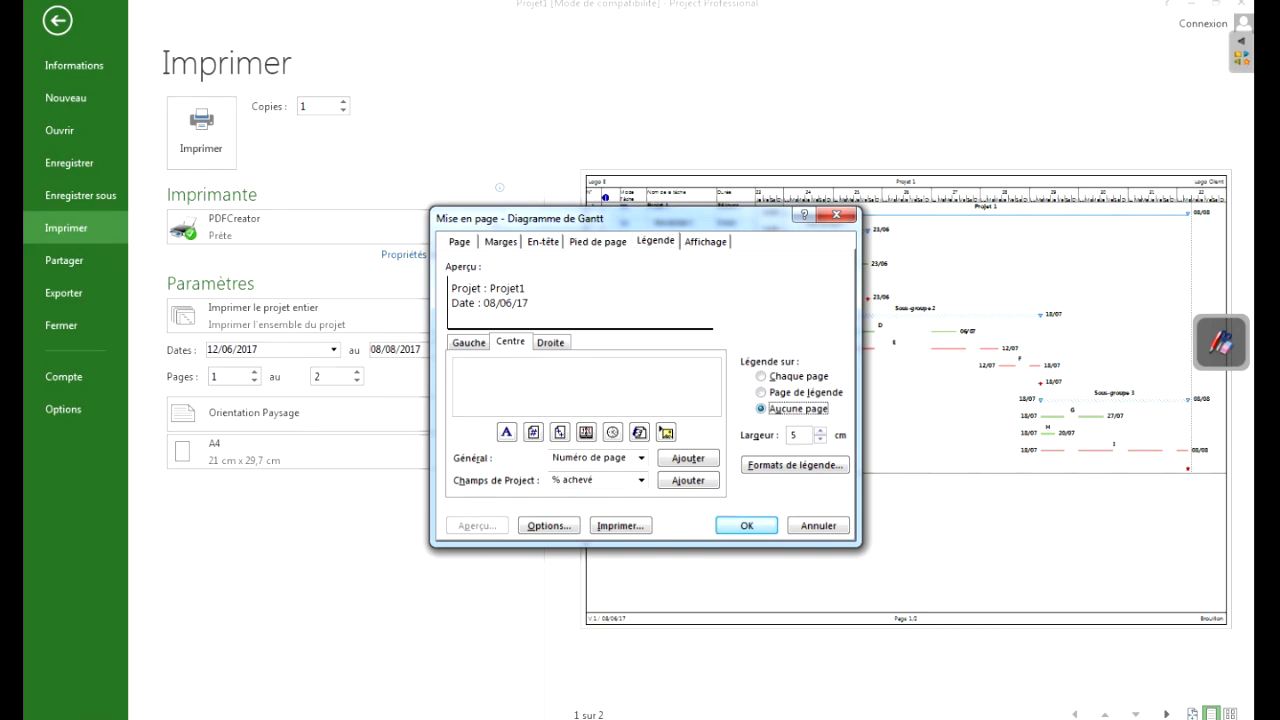
key(Return)
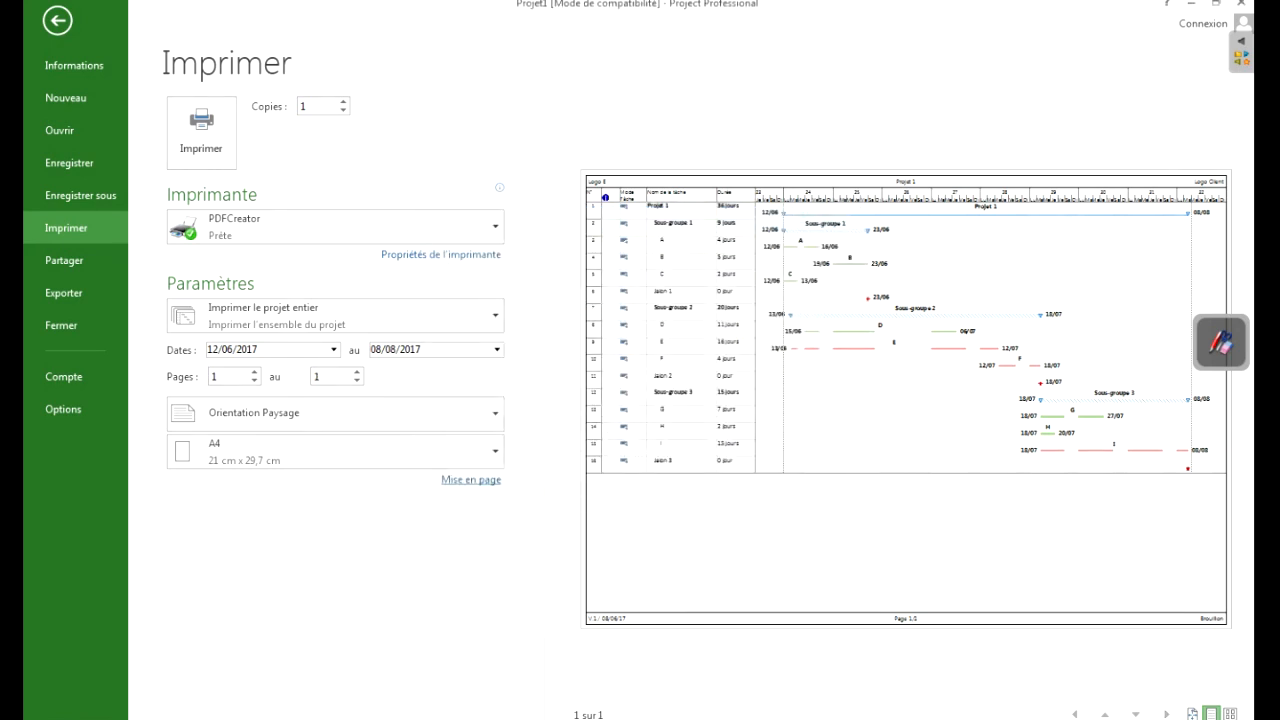